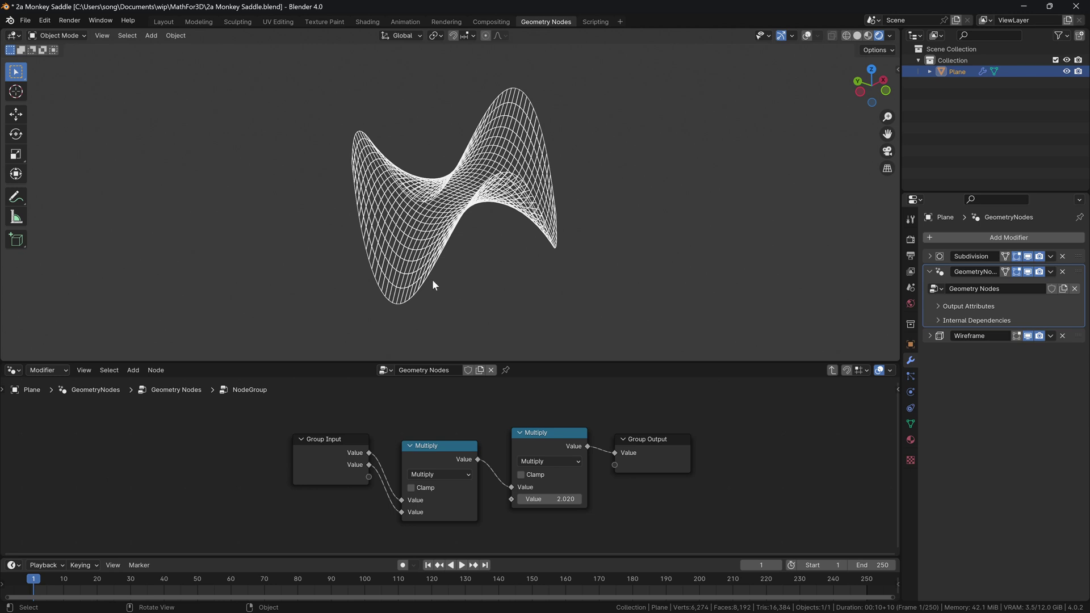
Adjust the multiplier in the second Multiply node of the 3xy^2 group and return to the parent node tree.
middle_click_drag(433, 284, 420, 248)
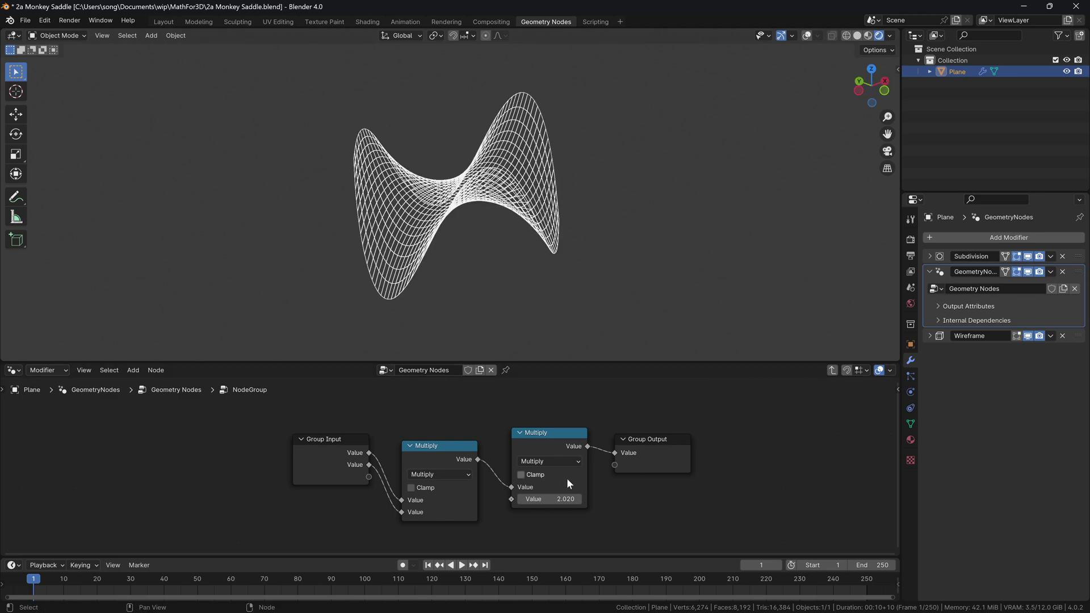
mouse_move(553, 500)
left_mouse_down("shift")
mouse_move(575, 500)
mouse_move(516, 500)
mouse_move(545, 499)
left_mouse_up("shift")
left_click(832, 370)
middle_click_drag(700, 400, 624, 480)
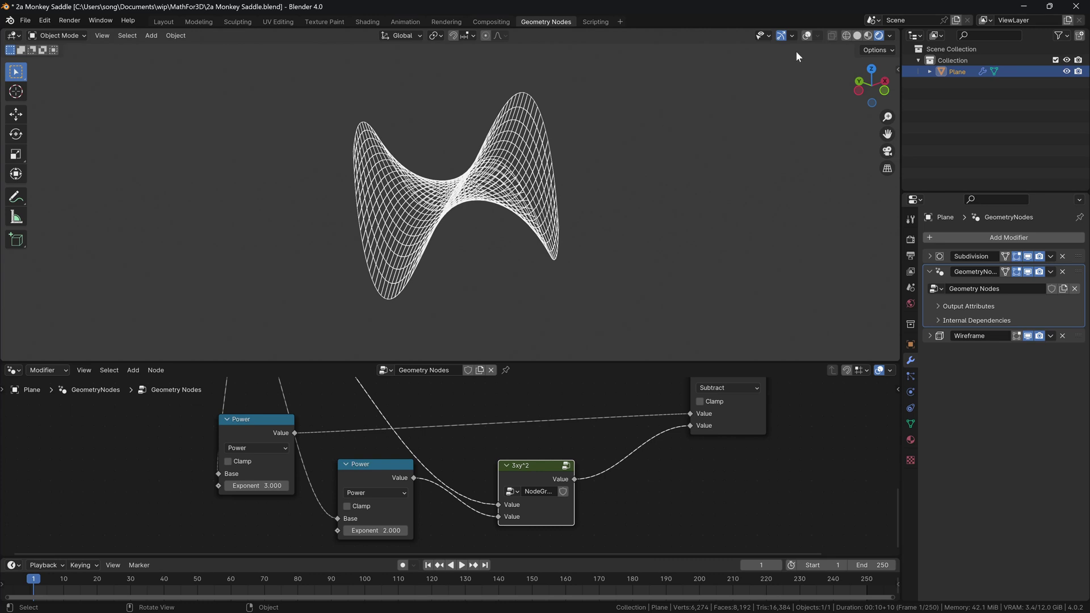
Show the viewport overlays, delete the existing saddle plane and start a new General file.
left_click(805, 36)
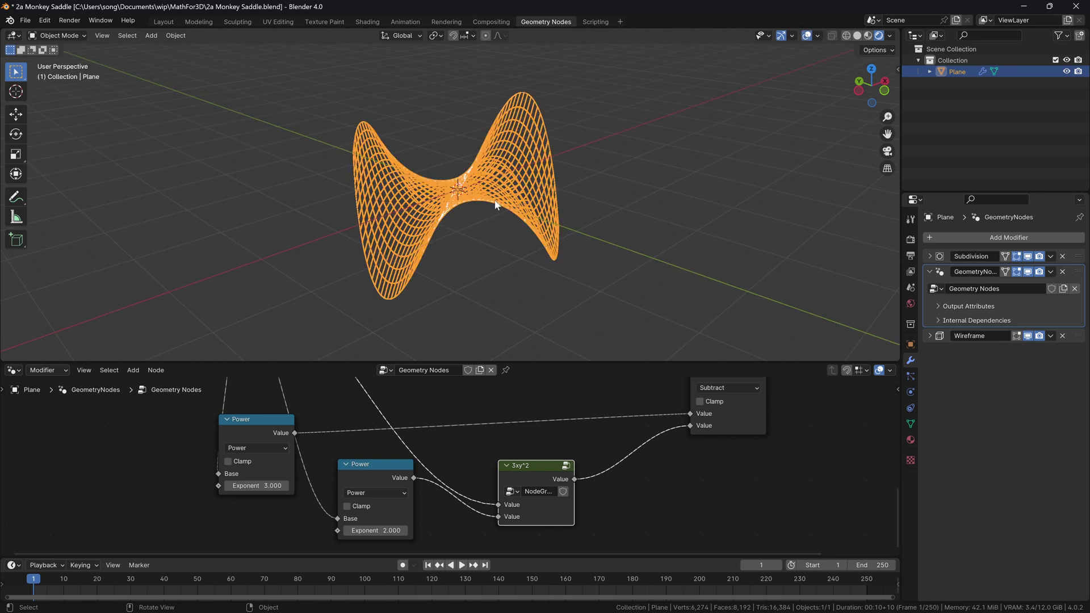
key("x")
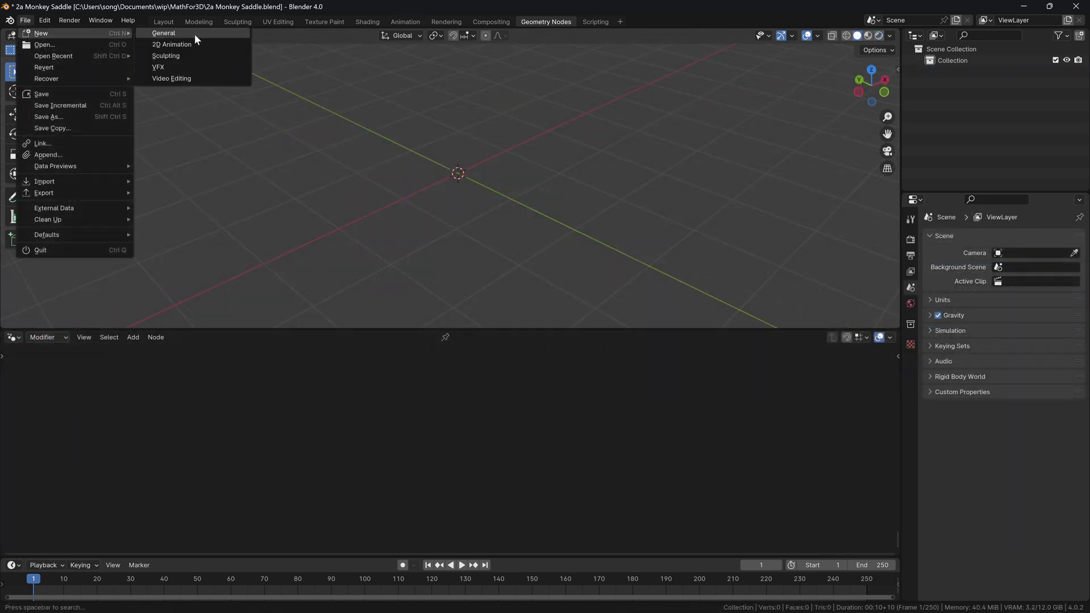
left_click(195, 33)
left_click(566, 333)
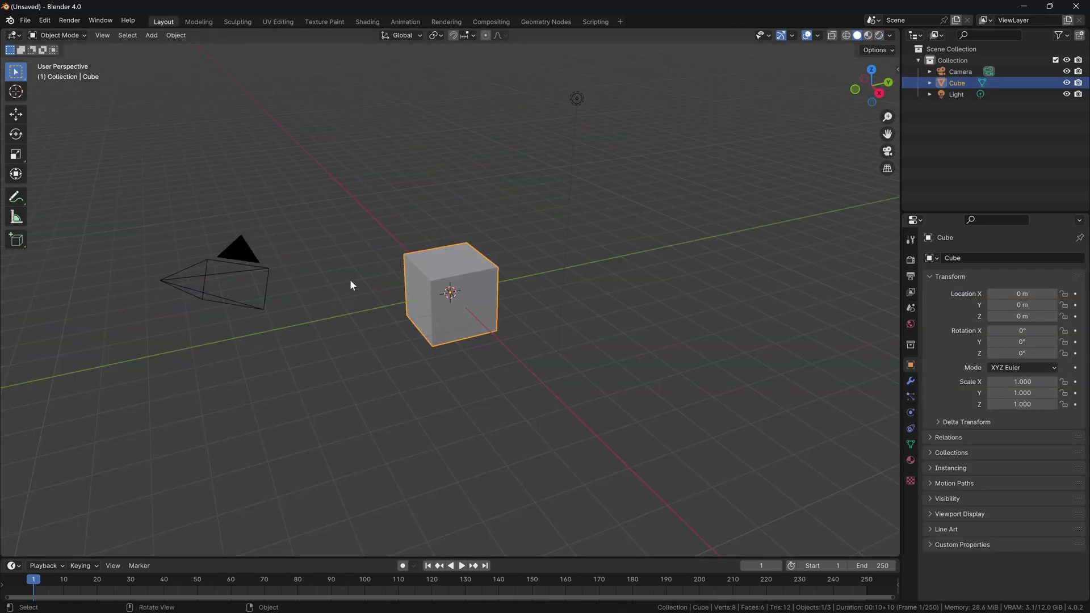
Delete all the default objects from the scene.
middle_click_drag(350, 280, 502, 297)
key("a")
key("Delete")
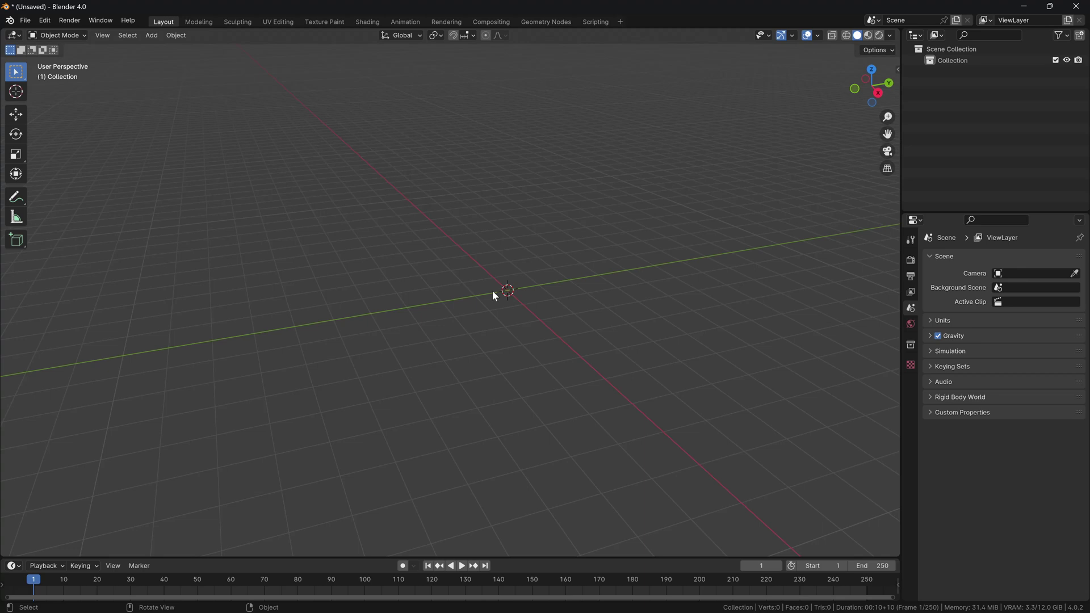
Add a mesh plane at the world origin.
key("shift+a")
mouse_move(487, 248)
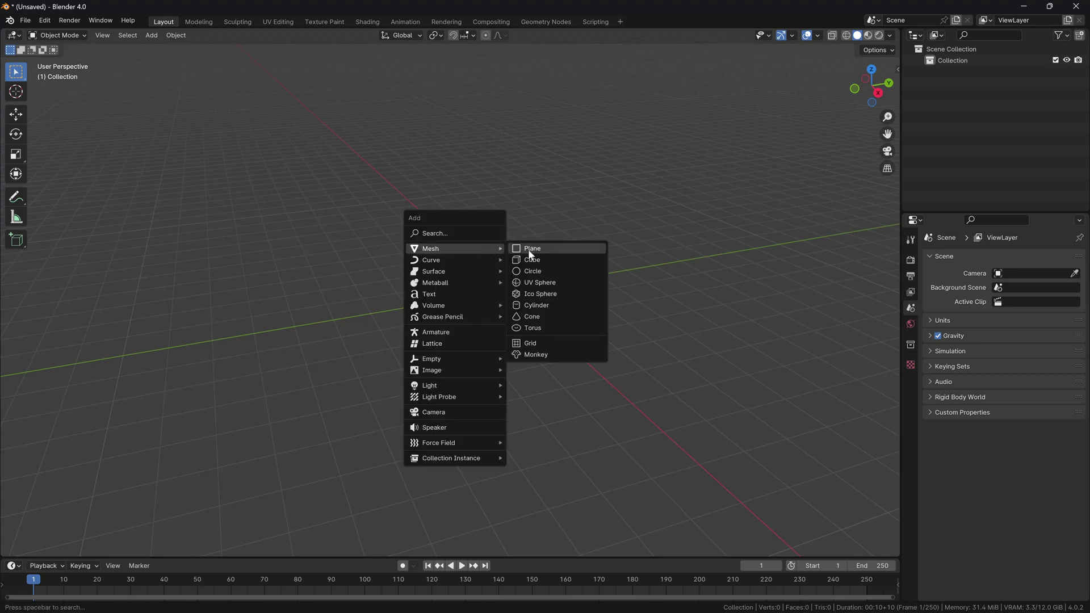
left_click(529, 249)
mouse_move(516, 263)
middle_mouse_down()
mouse_move(513, 278)
mouse_move(535, 287)
mouse_move(507, 262)
middle_mouse_up()
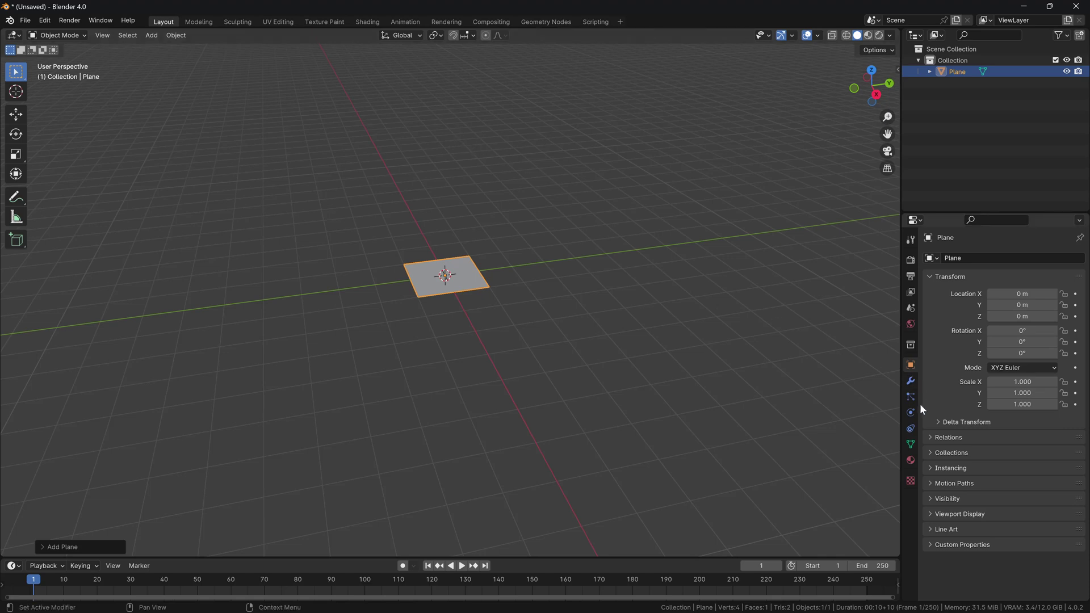
Add a Subdivision Surface modifier to the plane.
left_click(913, 383)
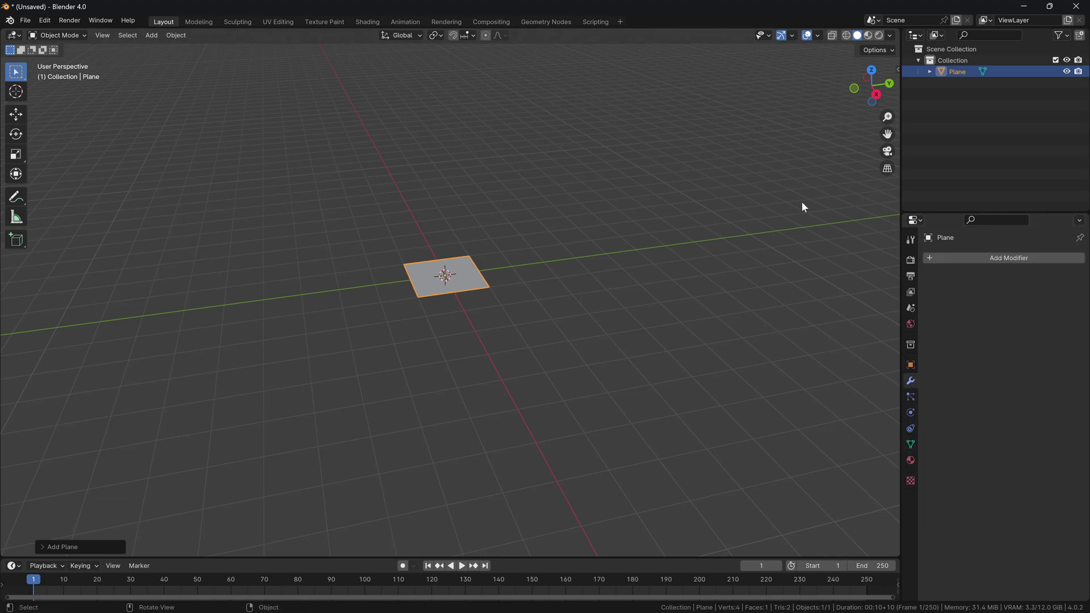
left_click(969, 256)
left_click(940, 241)
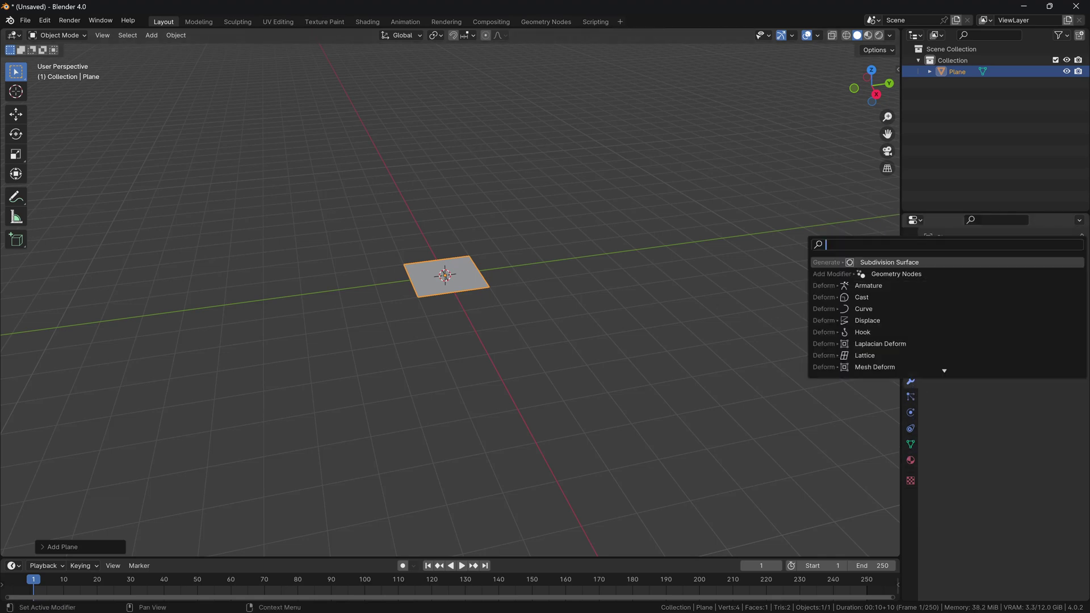
type("sub")
key("Down")
key("Down")
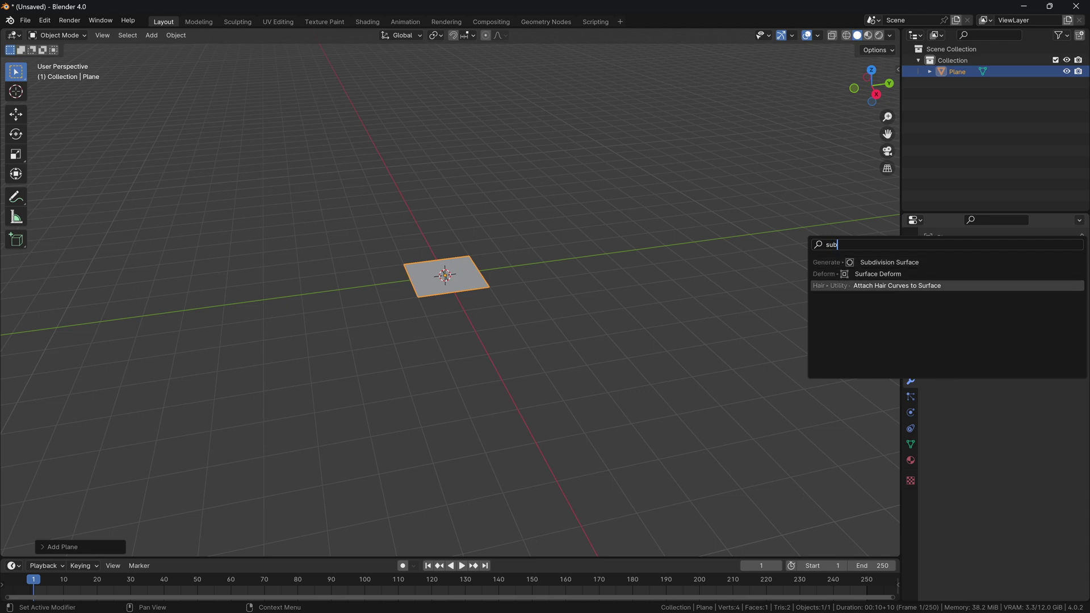
left_click(890, 263)
middle_click_drag(483, 289, 508, 294, "shift")
middle_click_drag(509, 294, 519, 294)
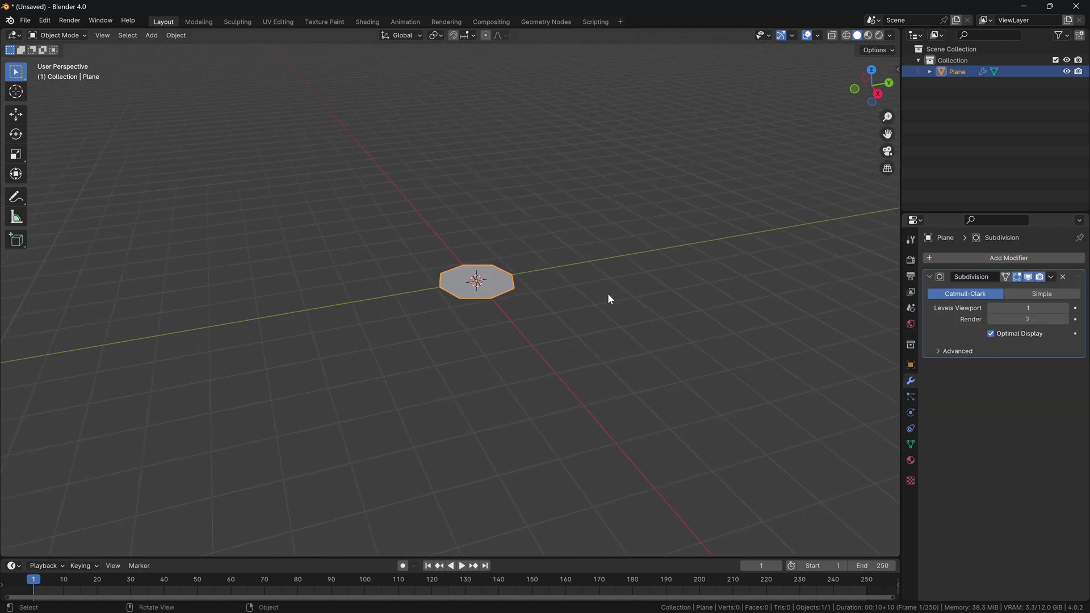
Add a Geometry Nodes modifier below the Subdivision modifier and create a new node tree for it.
left_click(950, 257)
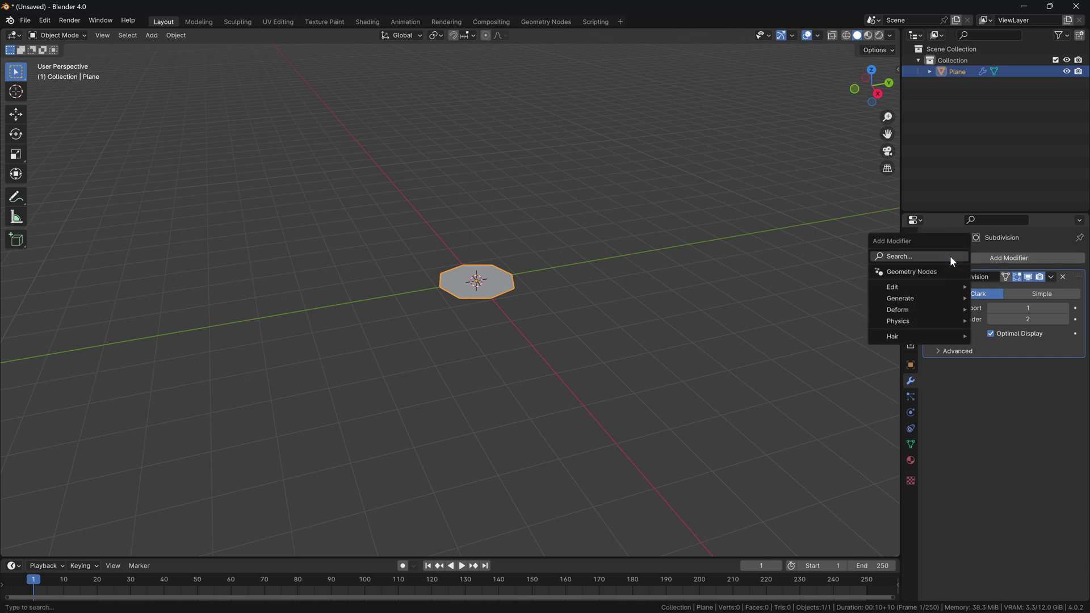
left_click(919, 271)
left_click(998, 384)
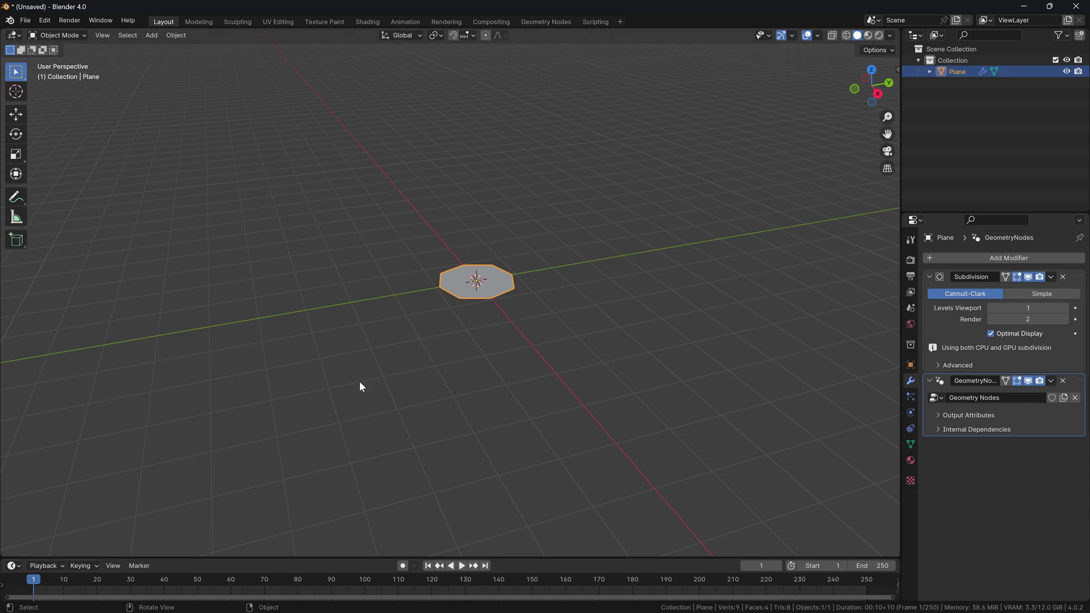
Enlarge the timeline area and turn it into a Geometry Node Editor showing the plane's node tree.
left_click_drag(162, 558, 173, 413)
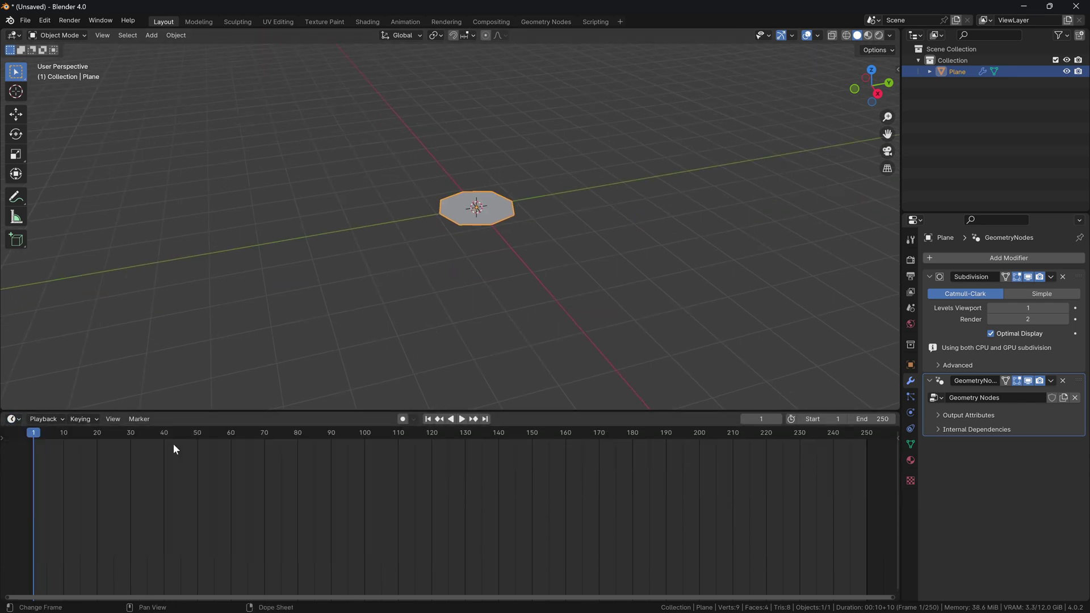
left_click(14, 419)
left_click(46, 506)
middle_click_drag(467, 500, 588, 448)
scroll(511, 498, "up", 10)
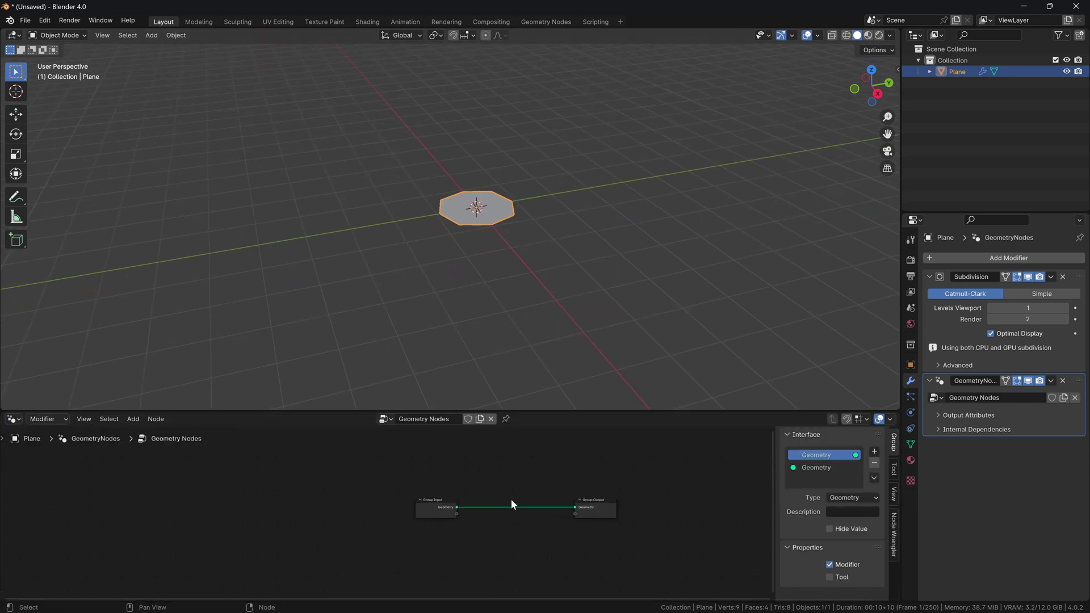
middle_click_drag(618, 487, 463, 489)
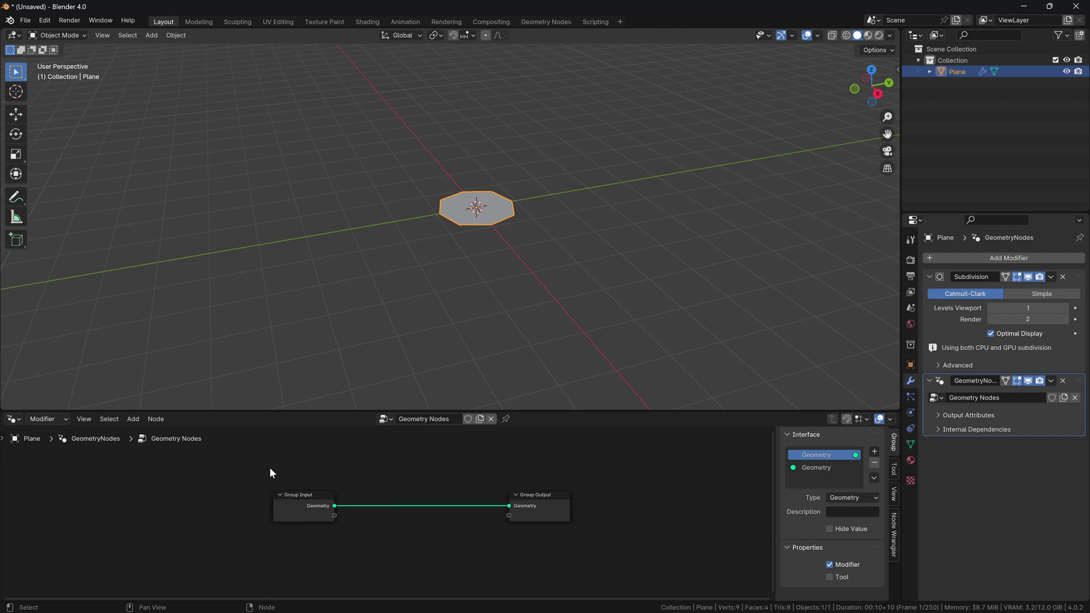
Switch to the Geometry Nodes workspace to see the spreadsheet, viewport and node tree together.
left_click(561, 22)
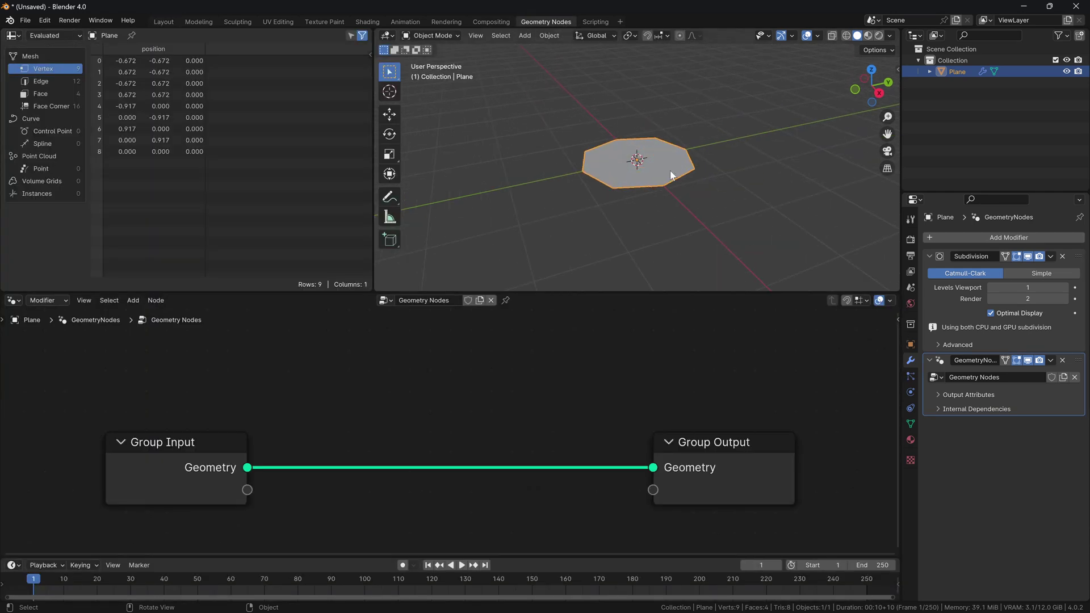
middle_click_drag(671, 175, 631, 183)
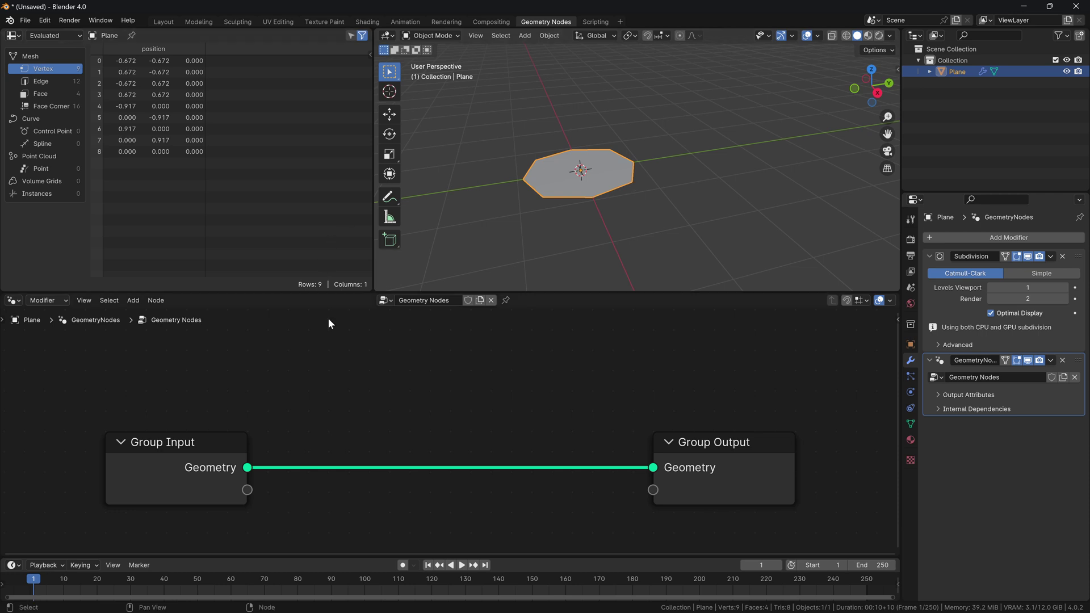
scroll(452, 434, "down", 1)
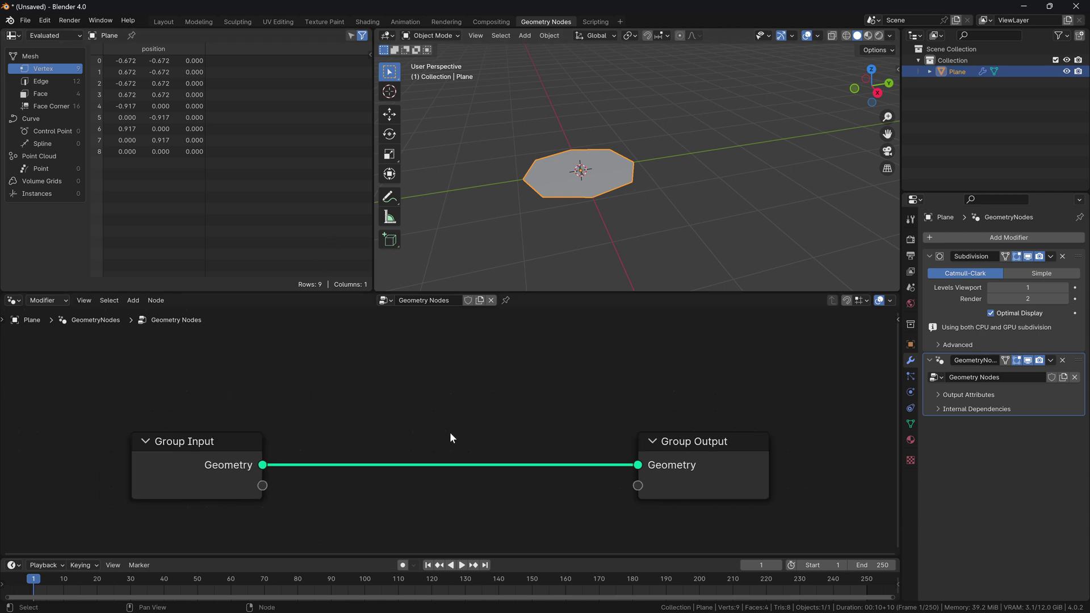
Disable the Subdivision modifier in the viewport and make the spreadsheet and 3D viewport areas taller.
left_click(1028, 256)
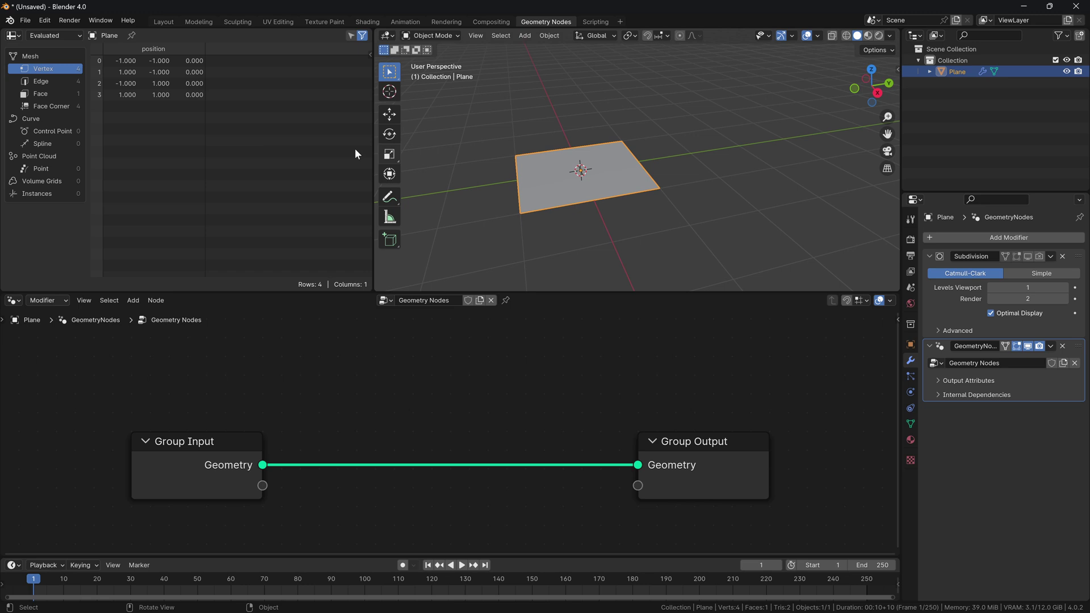
middle_click_drag(522, 96, 497, 93)
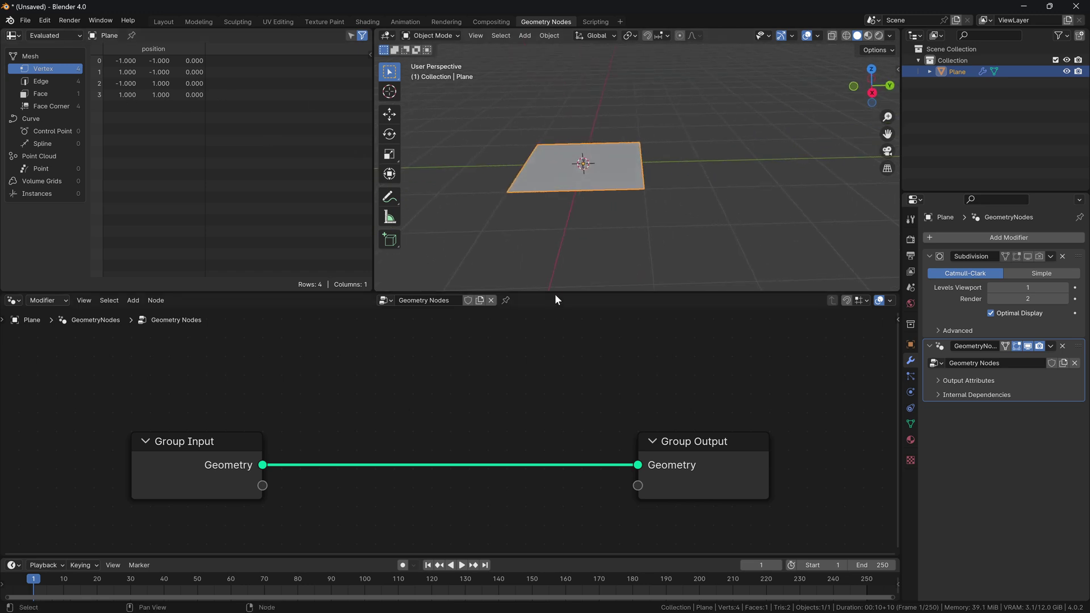
left_click_drag(556, 293, 563, 385)
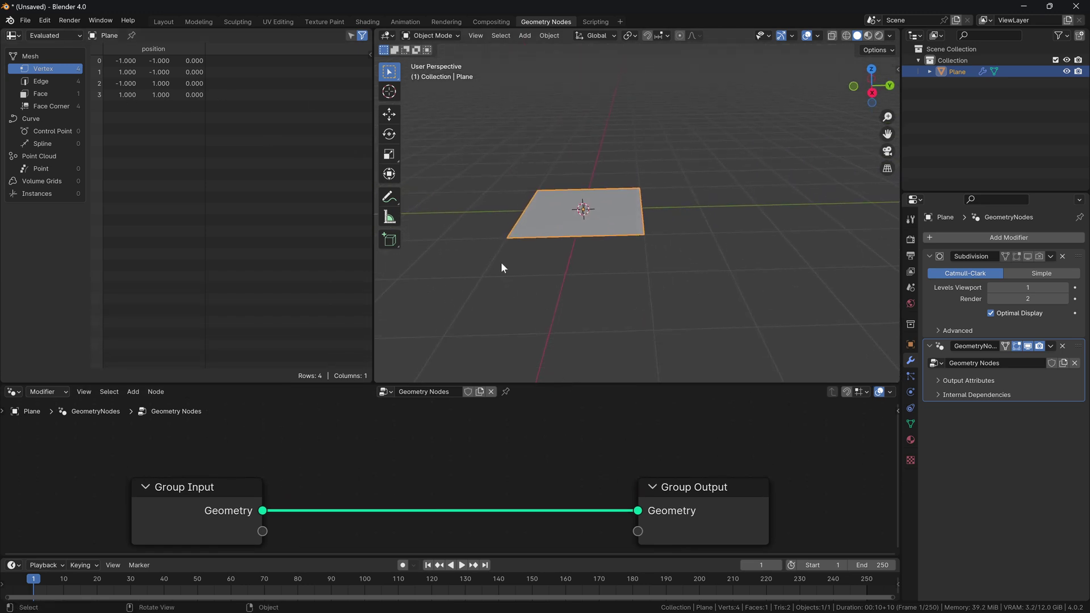
middle_click_drag(501, 267, 613, 254)
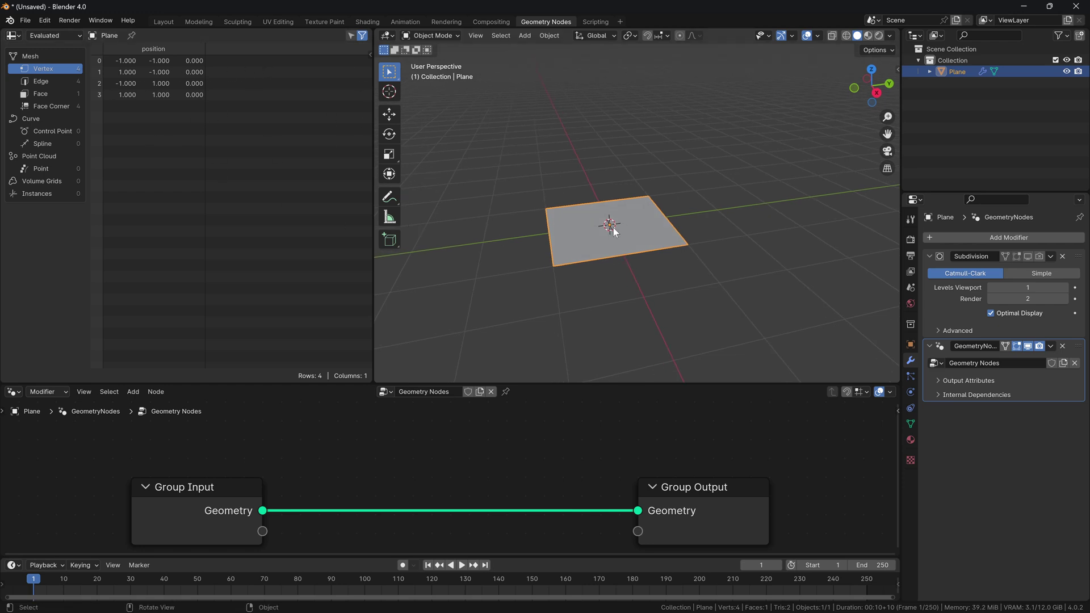
middle_click_drag(611, 227, 600, 210)
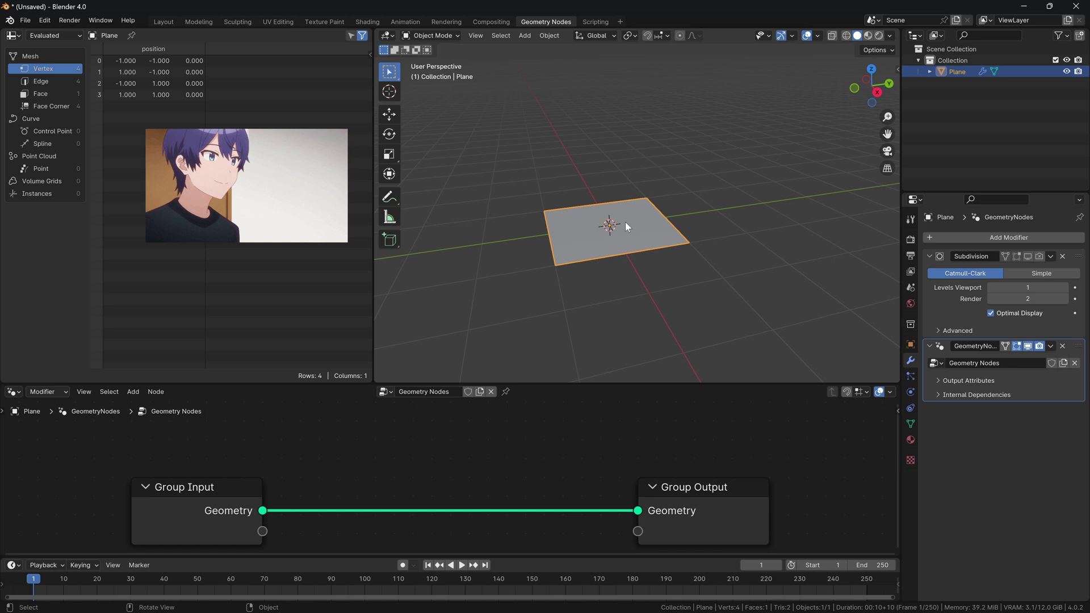
Enter Edit Mode on the plane and select only its corner vertex at X -1, Y -1.
key("Tab")
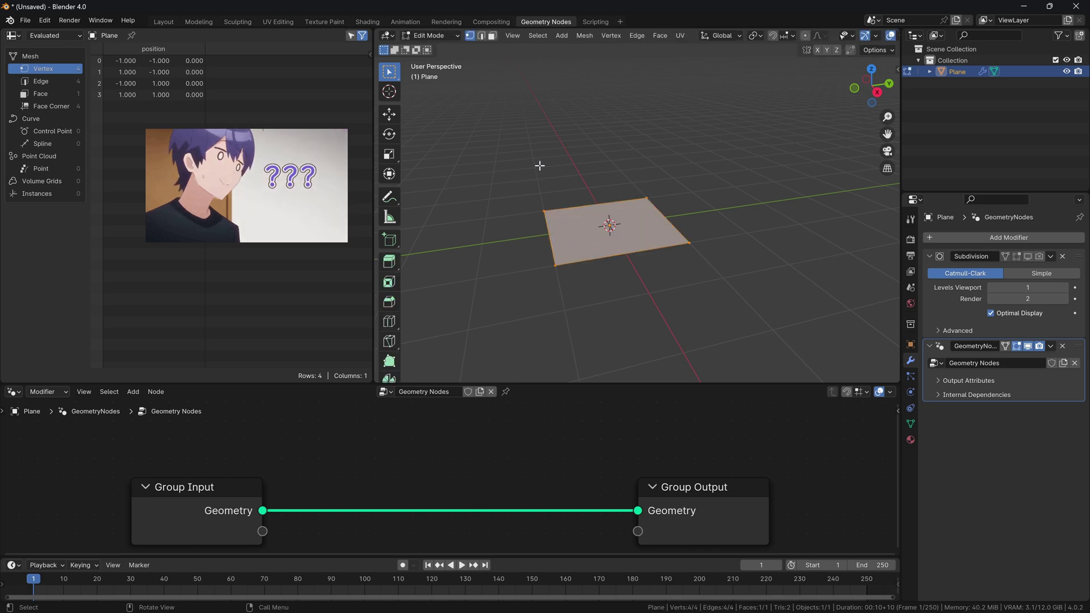
left_click(544, 212)
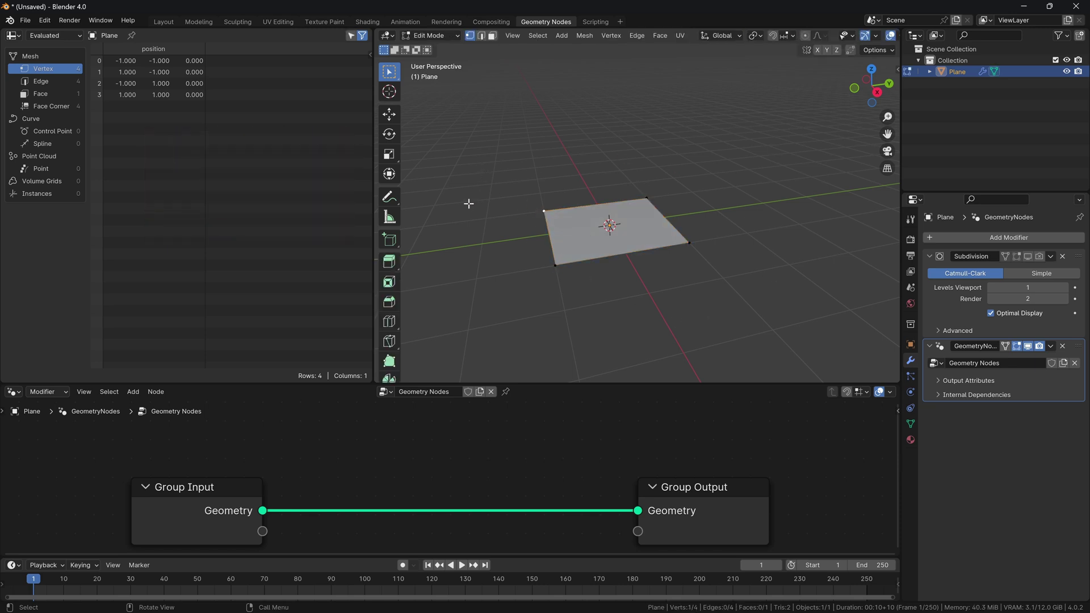
middle_click_drag(469, 204, 523, 219)
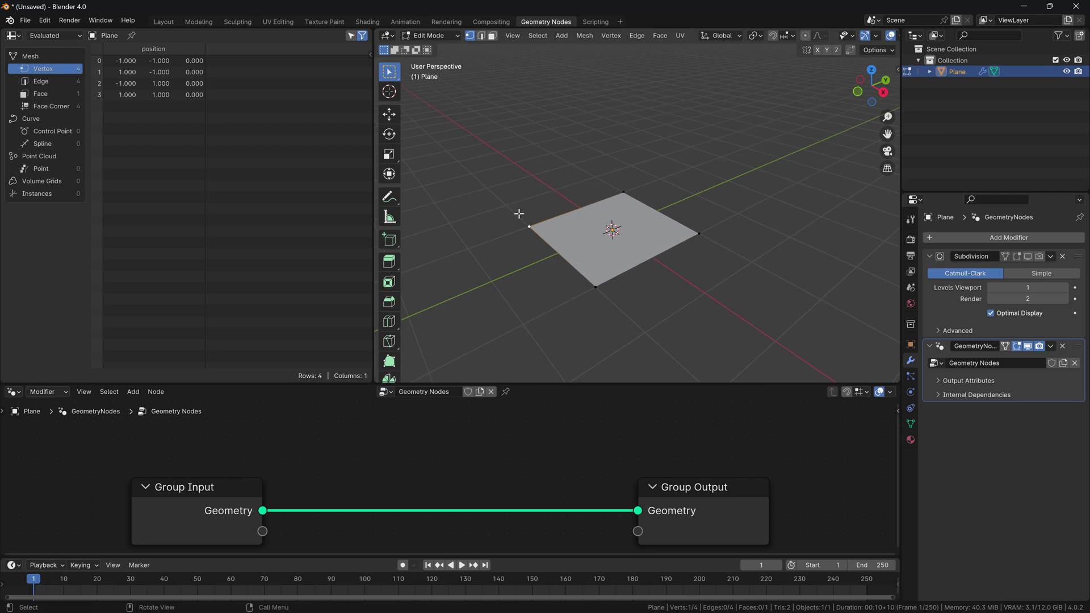
Try raising the selected corner vertex about 2 m along global Z, and cancel the move.
key("g")
key("z")
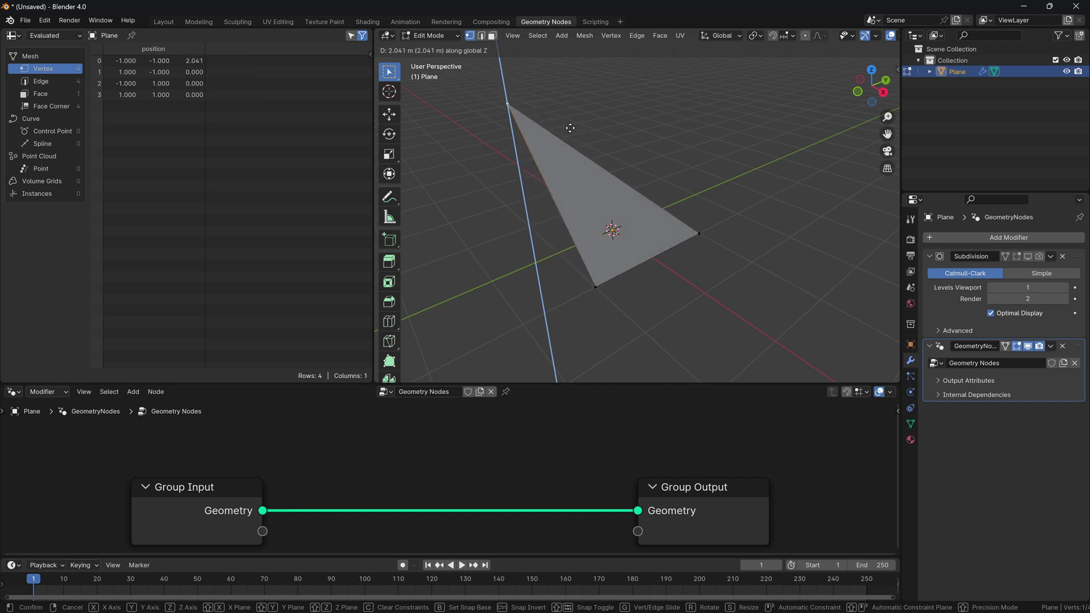
key("Escape")
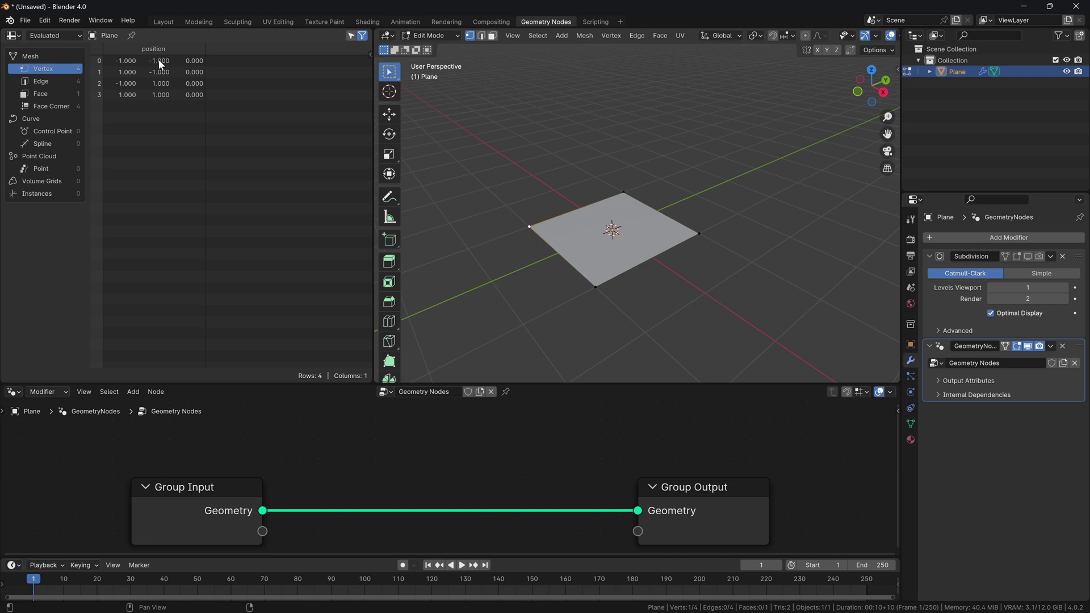
Try moving the selected corner vertex along the global X, Y and Z axes in turn, and cancel the move.
middle_click_drag(602, 142, 525, 210)
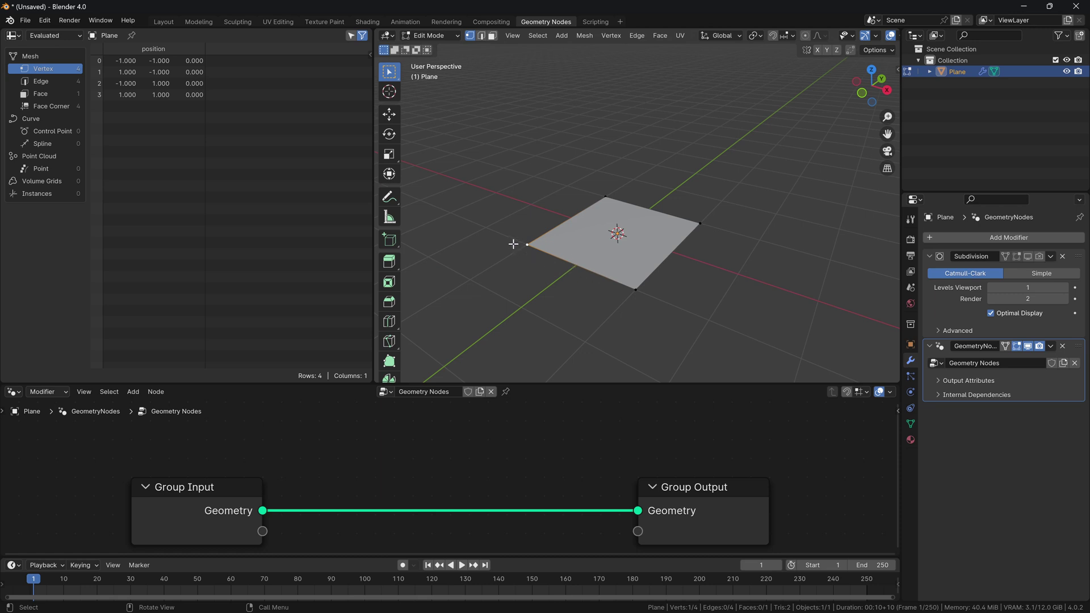
middle_click_drag(537, 251, 534, 228)
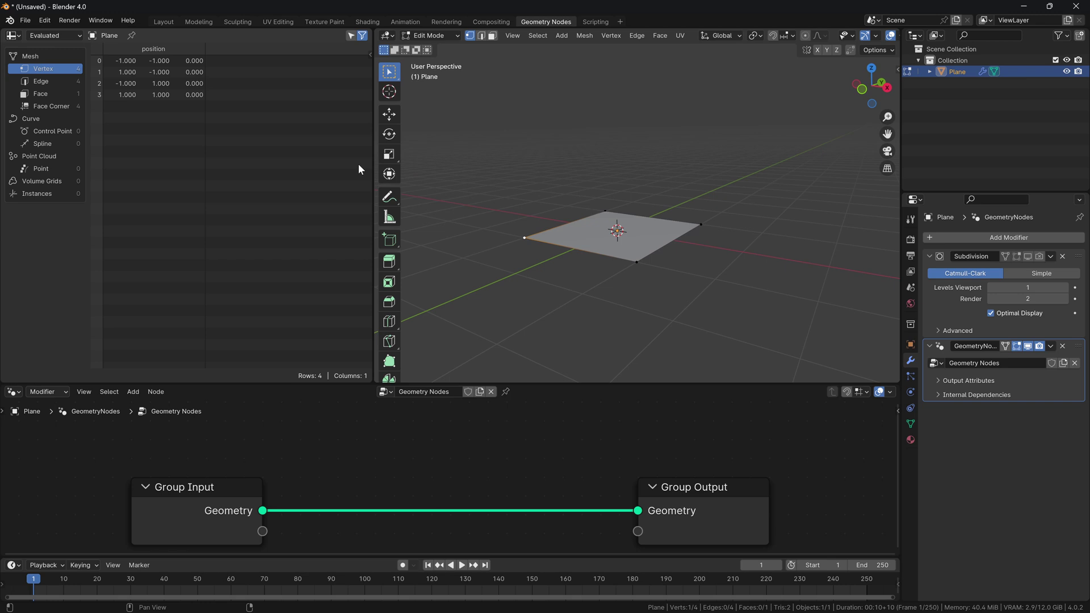
middle_click_drag(548, 194, 559, 198)
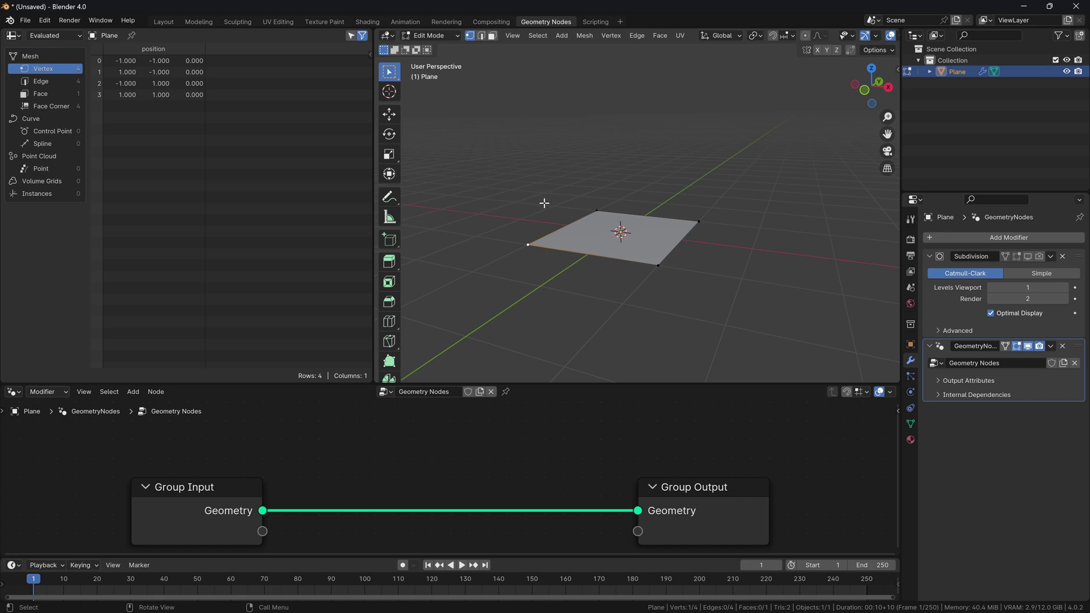
key("g")
key("x")
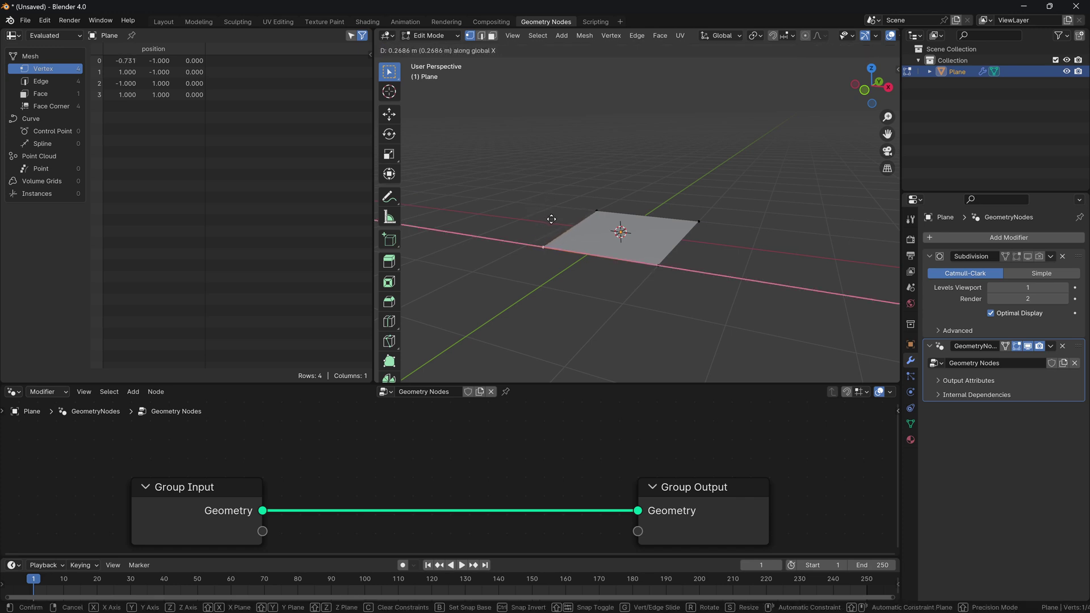
key("shift")
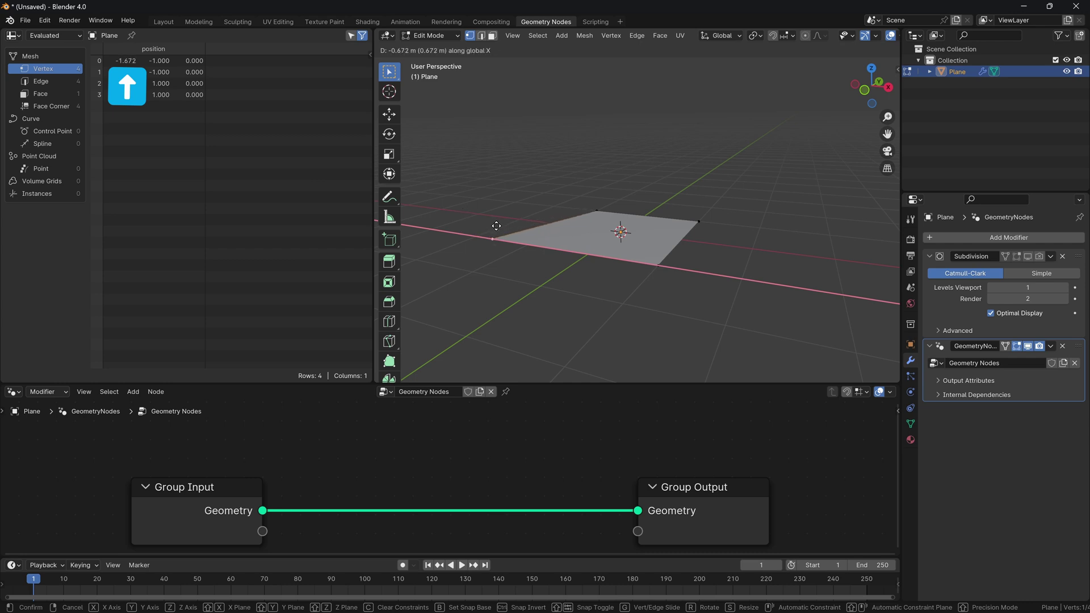
key("y")
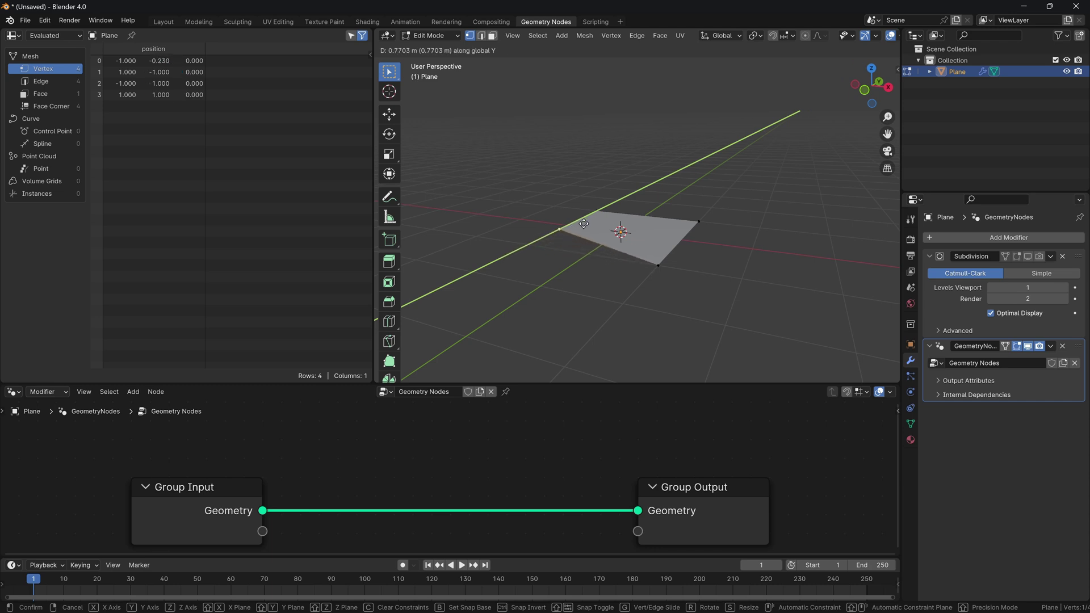
key("z")
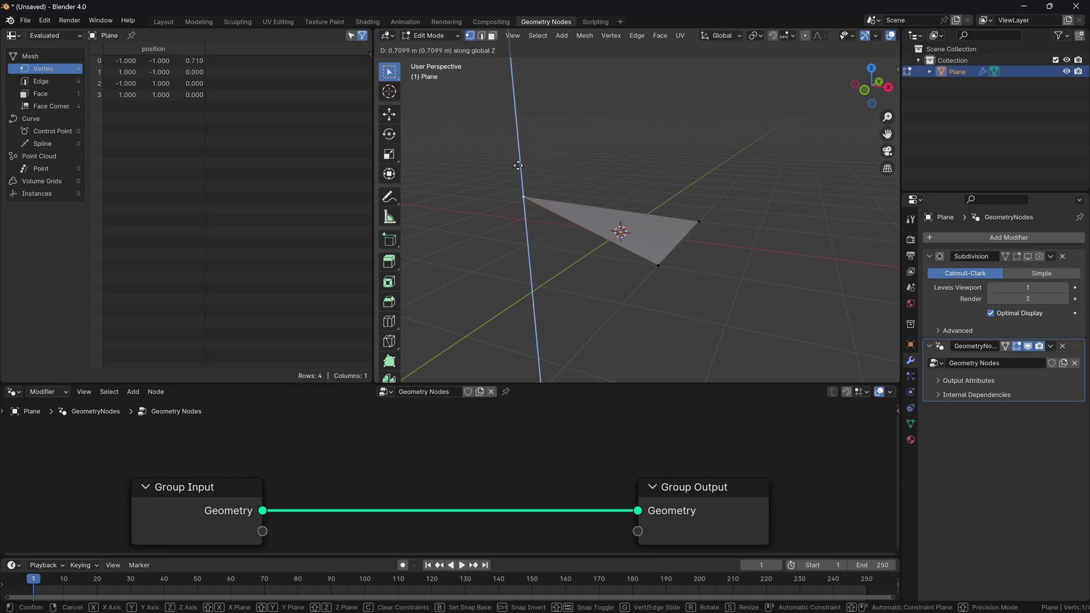
key("Left")
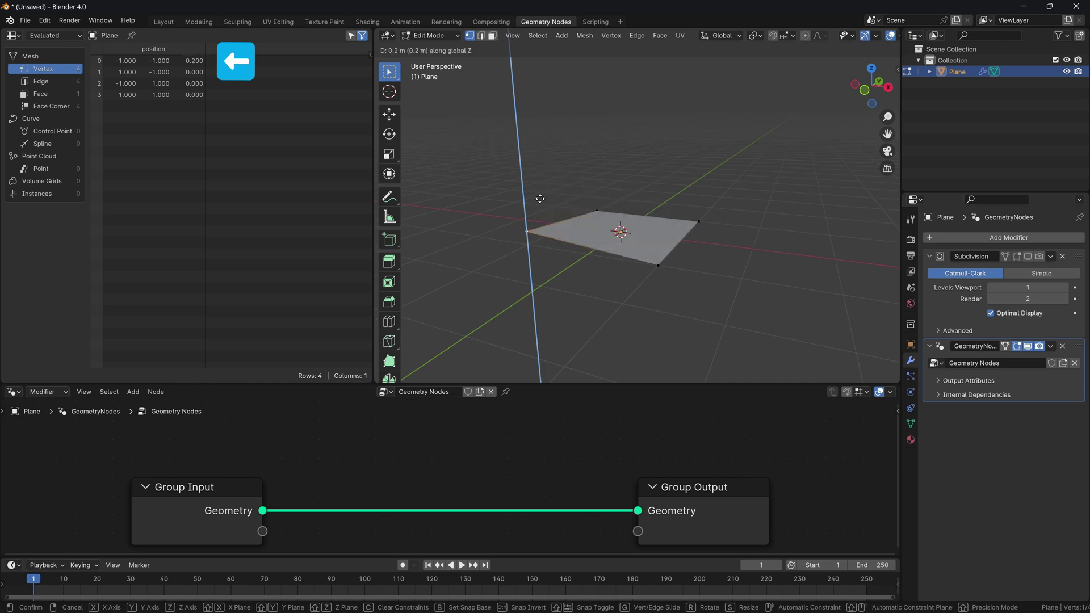
left_click(536, 248)
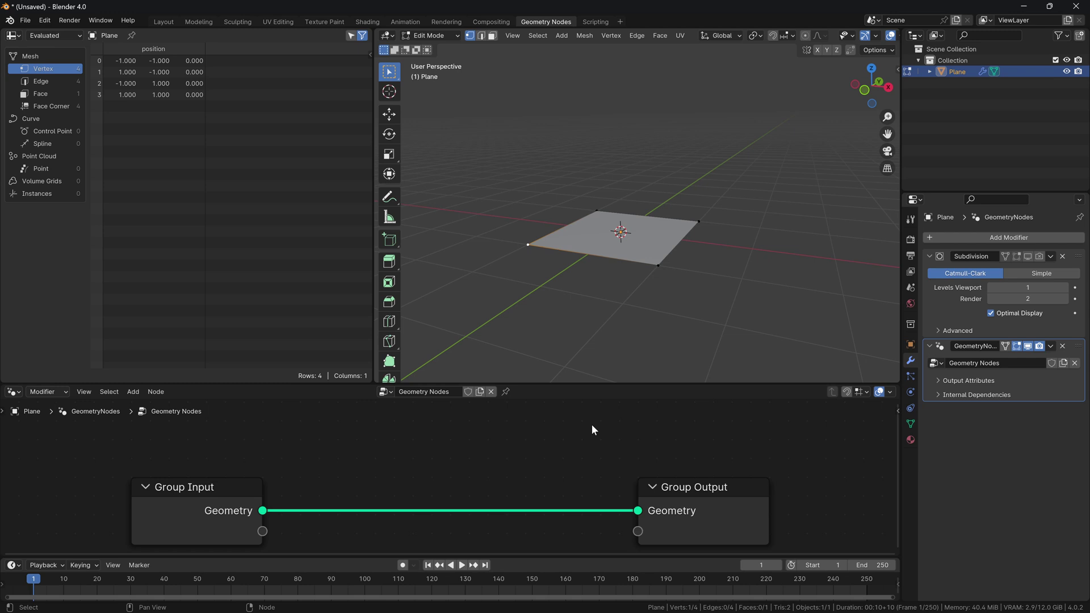
Make the node editor area taller and set the Subdivision modifier's viewport and render levels to 4.
left_click_drag(581, 384, 588, 312)
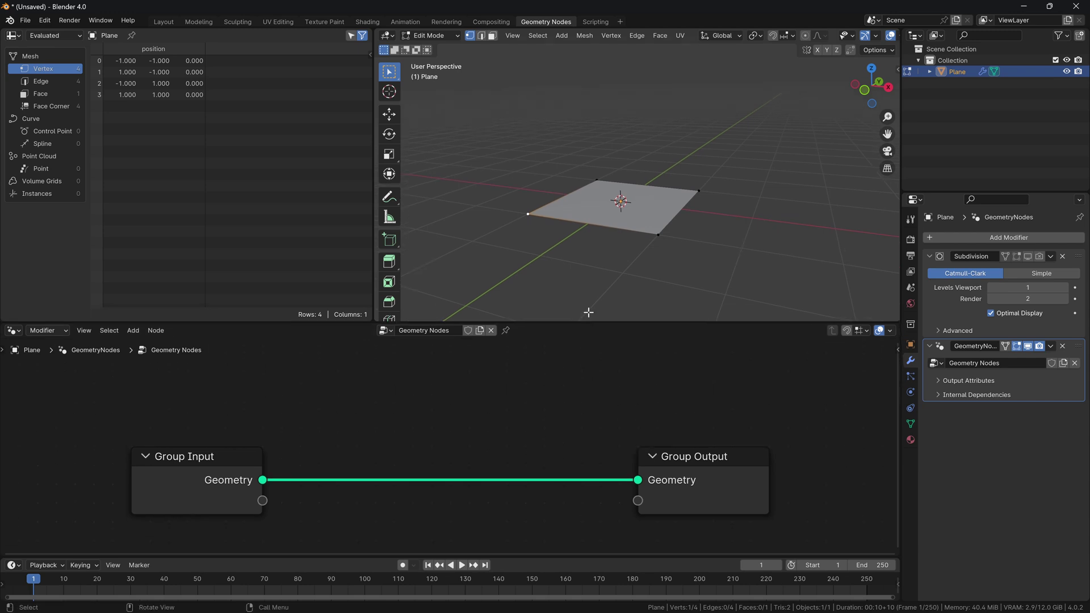
double_click(1005, 290)
type("4")
key("Return")
double_click(1013, 300)
type("4")
key("Return")
Return the plane to Object Mode and enable its Subdivision modifier for edit mode and viewport display.
key("Tab")
left_click_drag(1017, 256, 1039, 258)
middle_click_drag(663, 230, 585, 196)
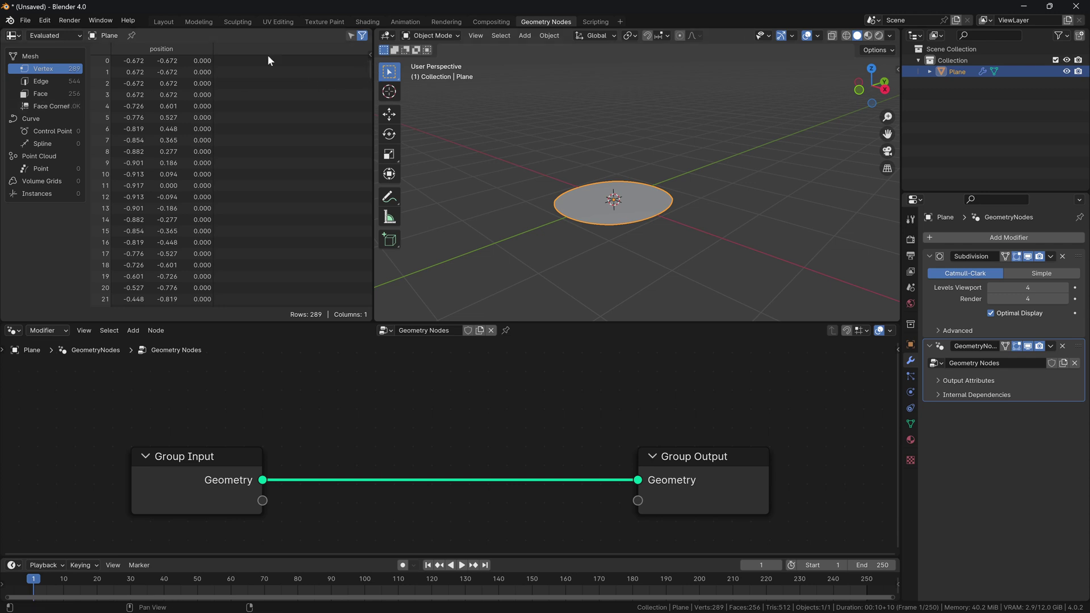
Join the spreadsheet area into the 3D viewport so the viewport replaces it, and enlarge the node editor.
right_click(372, 72)
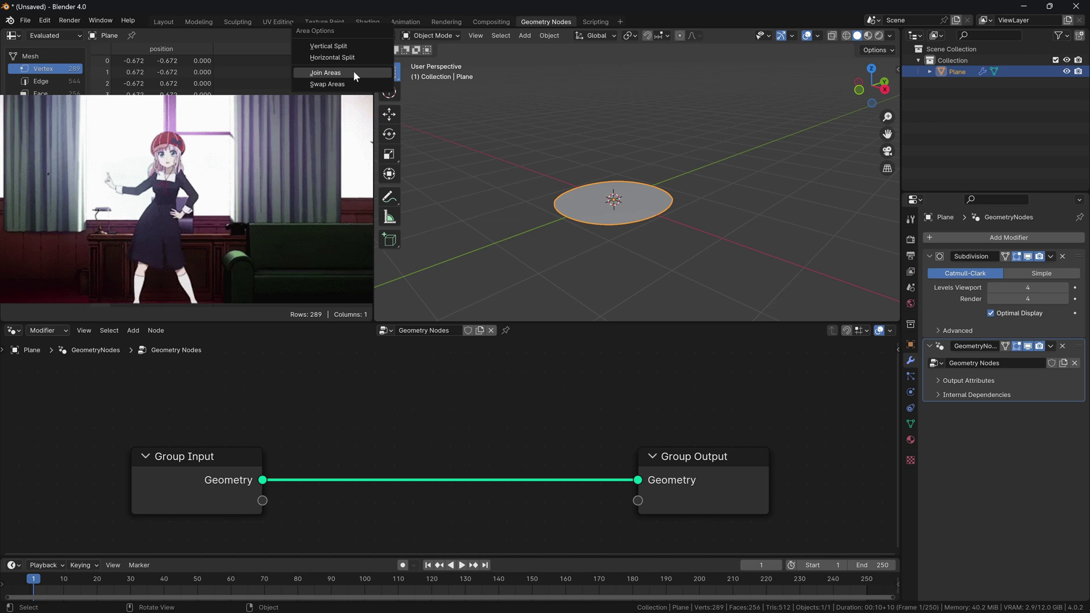
left_click(353, 72)
left_click(285, 123)
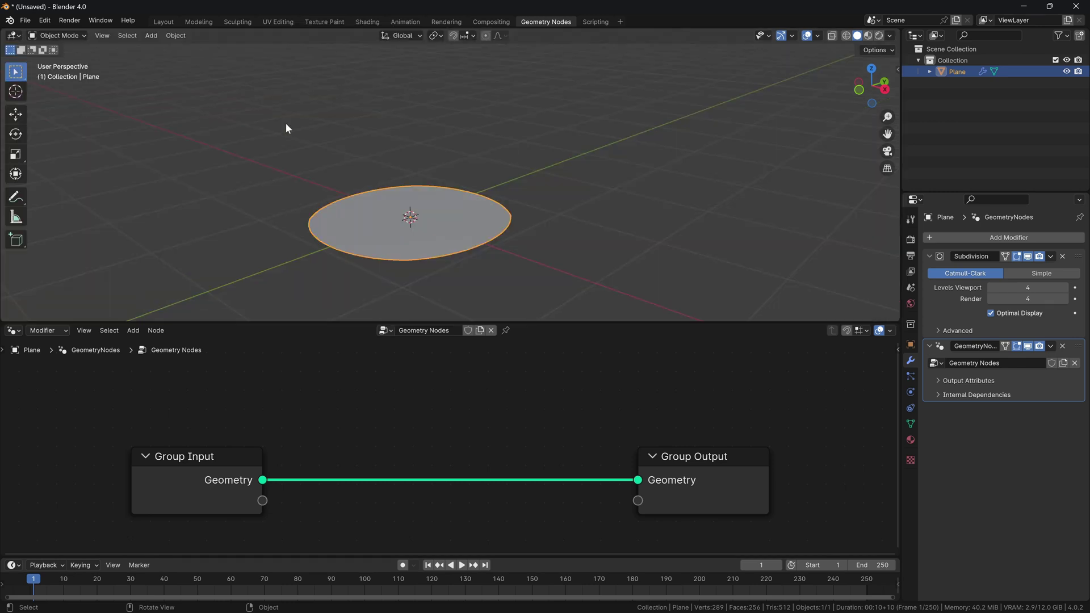
left_click_drag(567, 322, 567, 289)
middle_click_drag(426, 380, 496, 352)
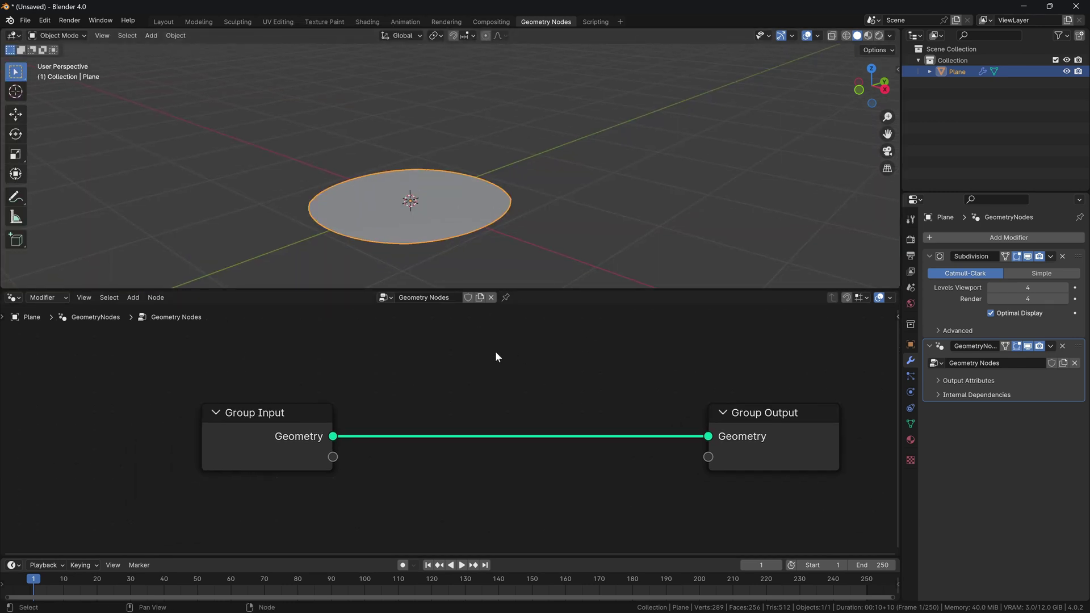
left_click_drag(240, 364, 325, 478)
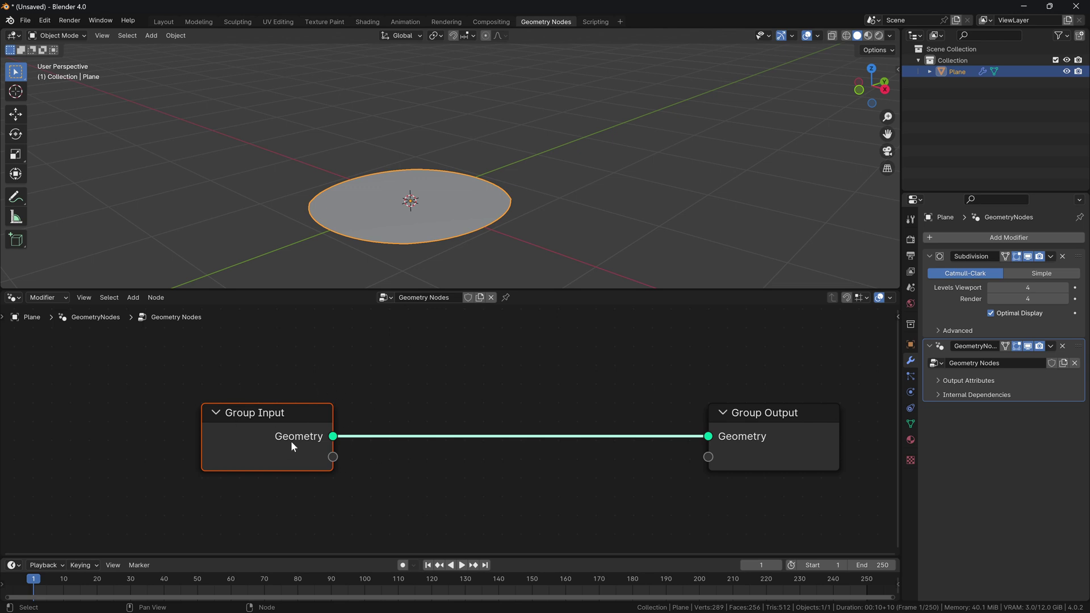
mouse_move(624, 352)
left_mouse_down()
mouse_move(778, 419)
mouse_move(774, 432)
left_mouse_up()
scroll(459, 375, "down", 1)
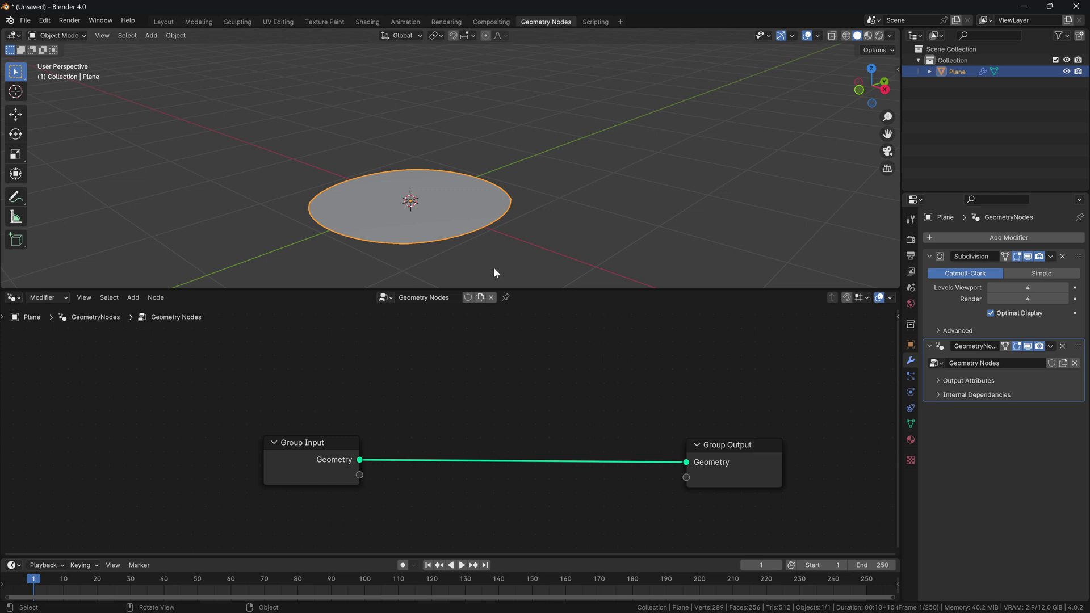
Add a Separate XYZ node to the Geometry Nodes tree.
key("shift+a")
left_click(419, 299)
type("x")
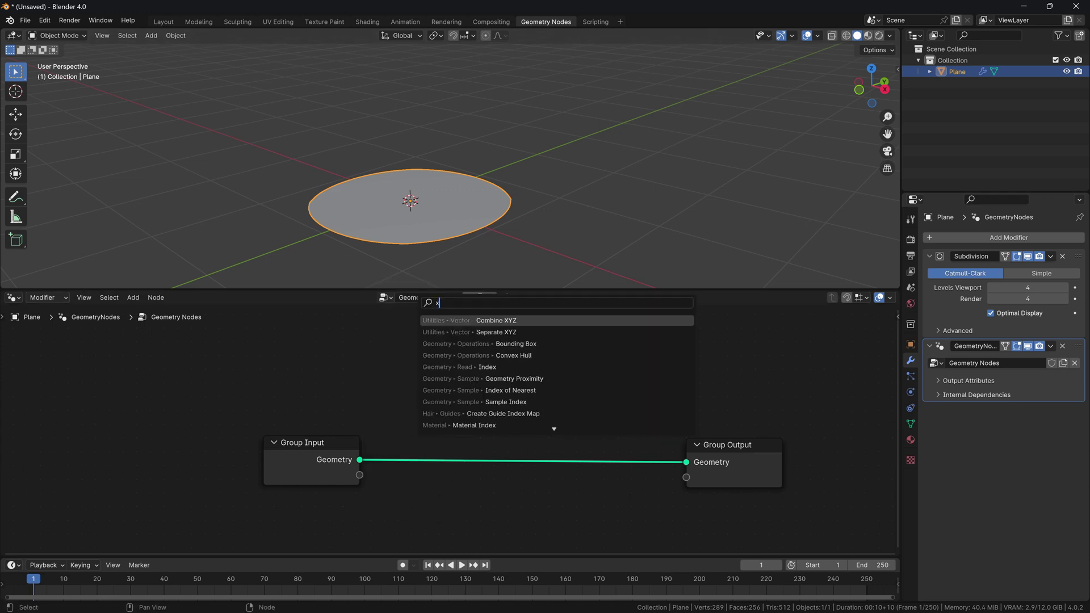
type("yz")
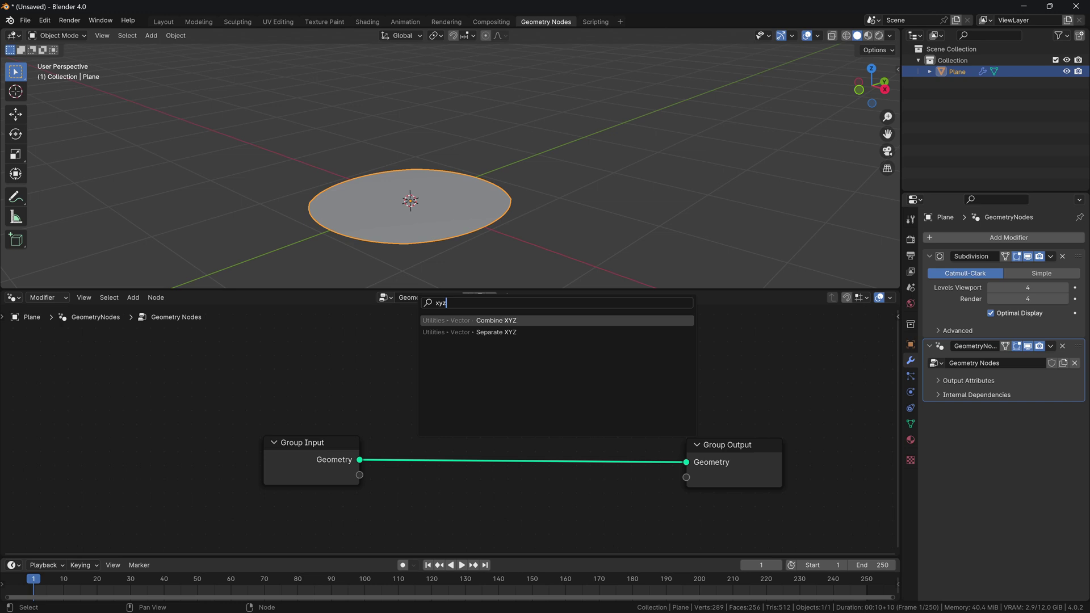
key("Down")
key("Return")
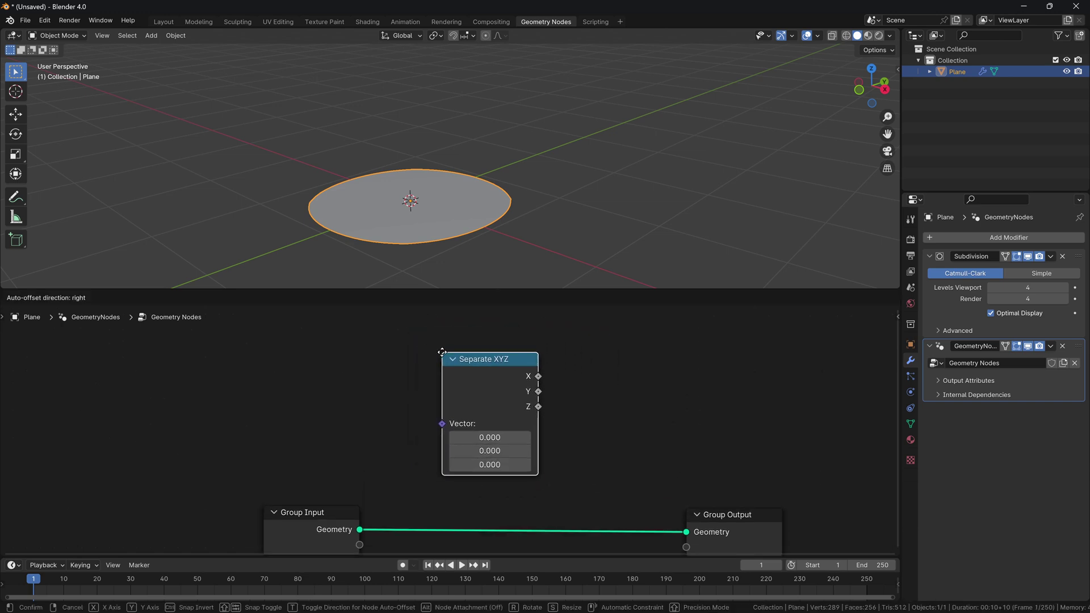
left_click(442, 353)
Spread Group Input and Group Output apart on one level and place Separate XYZ below the geometry link between them.
middle_click_drag(336, 441, 395, 363)
scroll(396, 364, "down", 1)
left_click_drag(536, 345, 510, 535)
middle_click_drag(513, 426, 533, 363)
left_click_drag(375, 376, 298, 370)
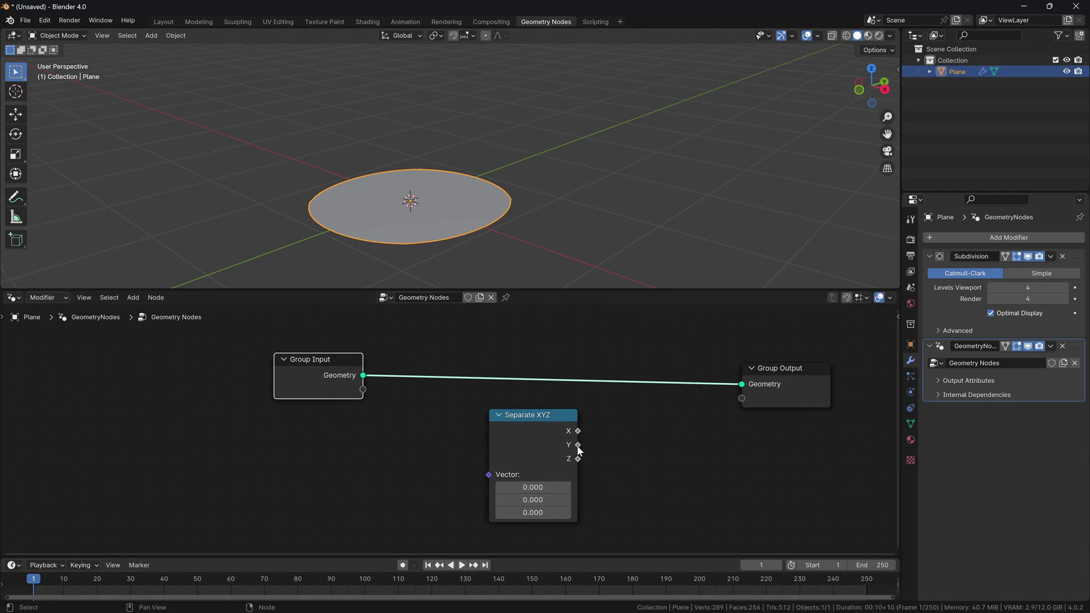
left_click_drag(536, 421, 497, 438)
left_click_drag(784, 390, 799, 381)
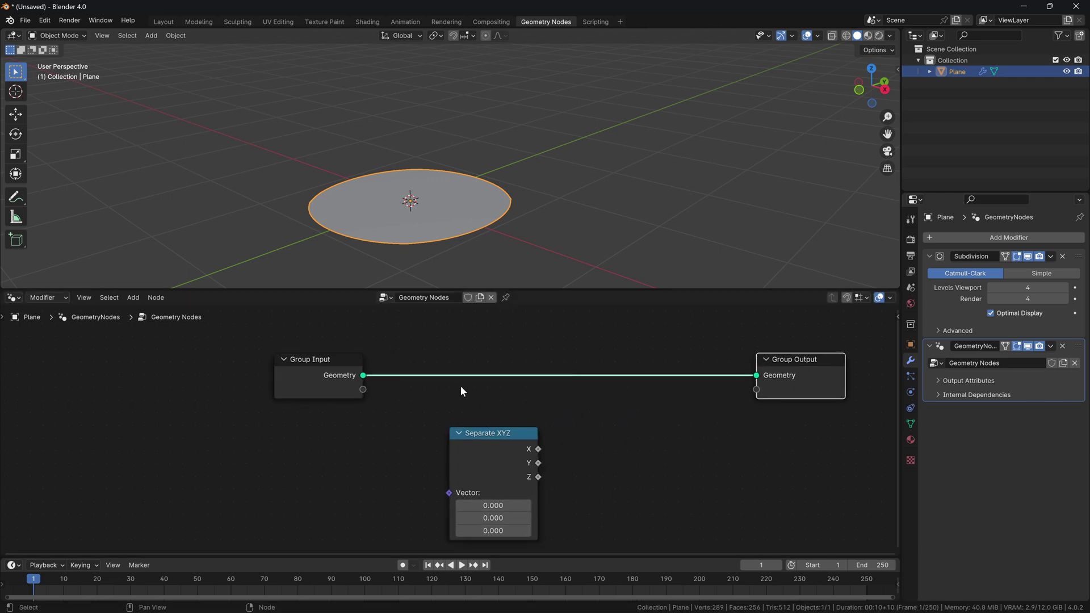
Add a Position node feeding the Vector input of Separate XYZ and place it just before that node.
middle_click_drag(547, 504, 617, 481)
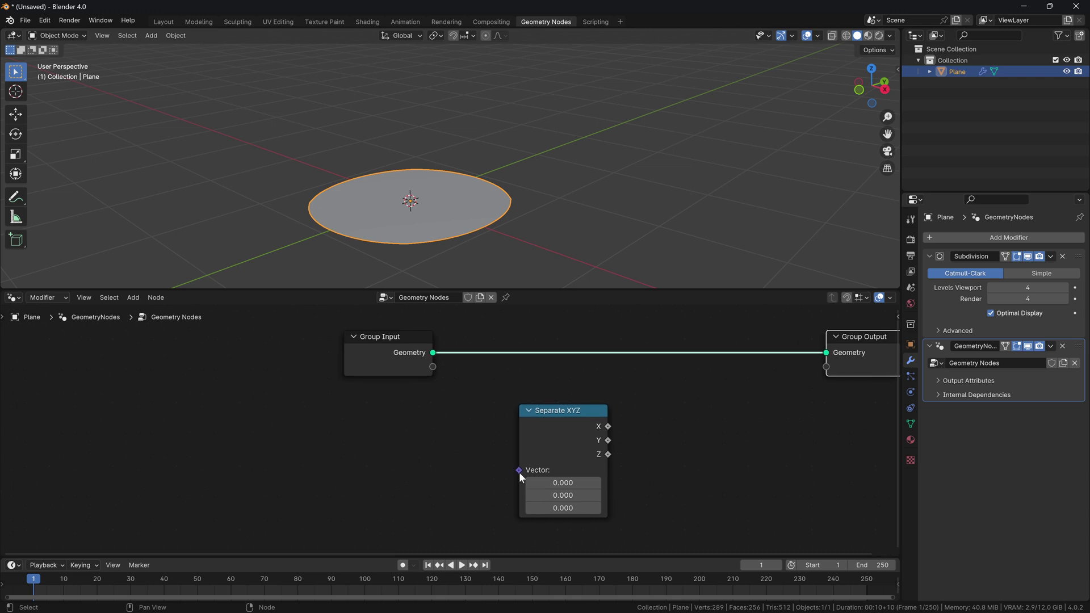
left_click_drag(519, 471, 341, 465)
type("posit")
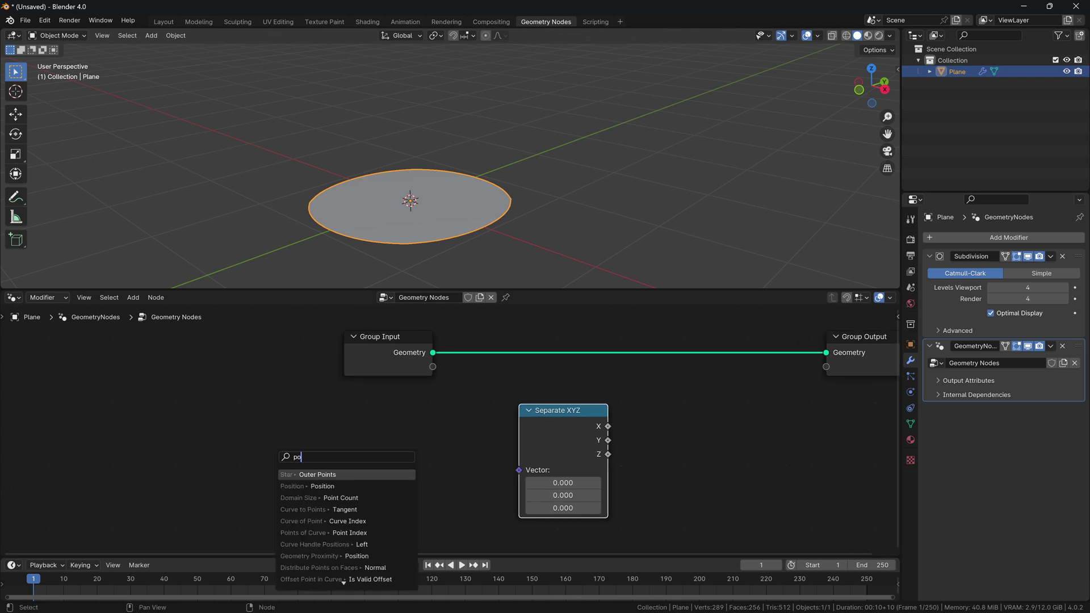
key("Return")
left_click(353, 461)
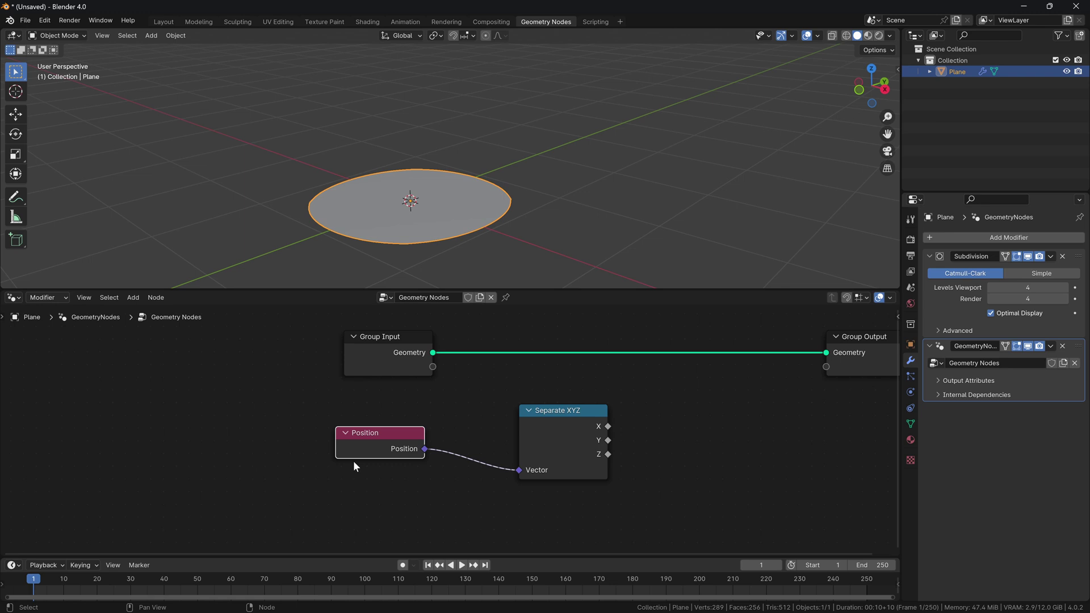
left_click_drag(372, 434, 375, 433)
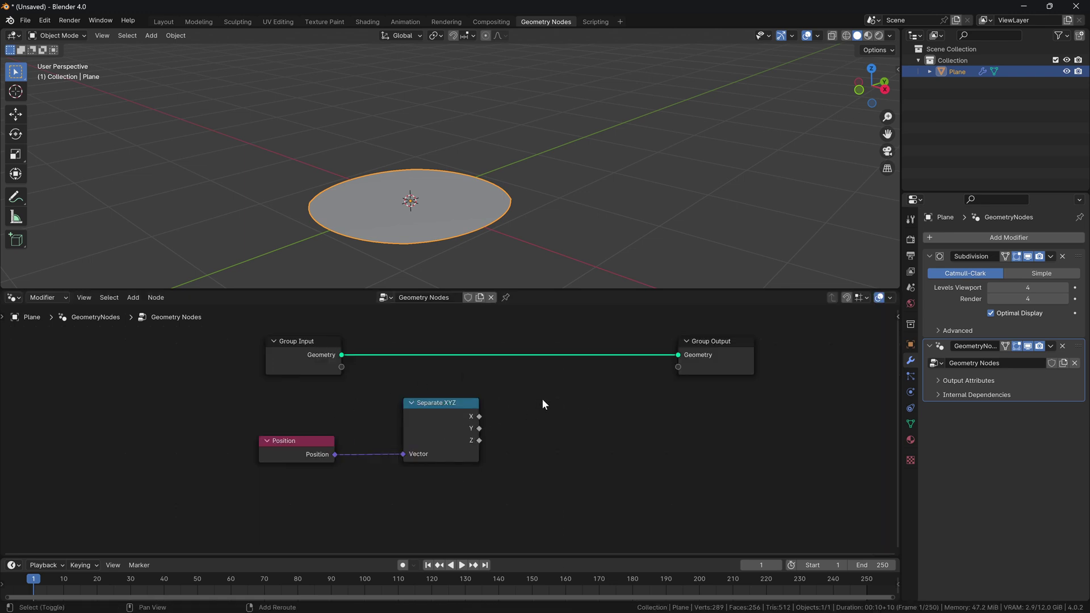
Add a Combine XYZ node after Separate XYZ and move Group Output farther away to make room.
key("shift+a")
type("xyz")
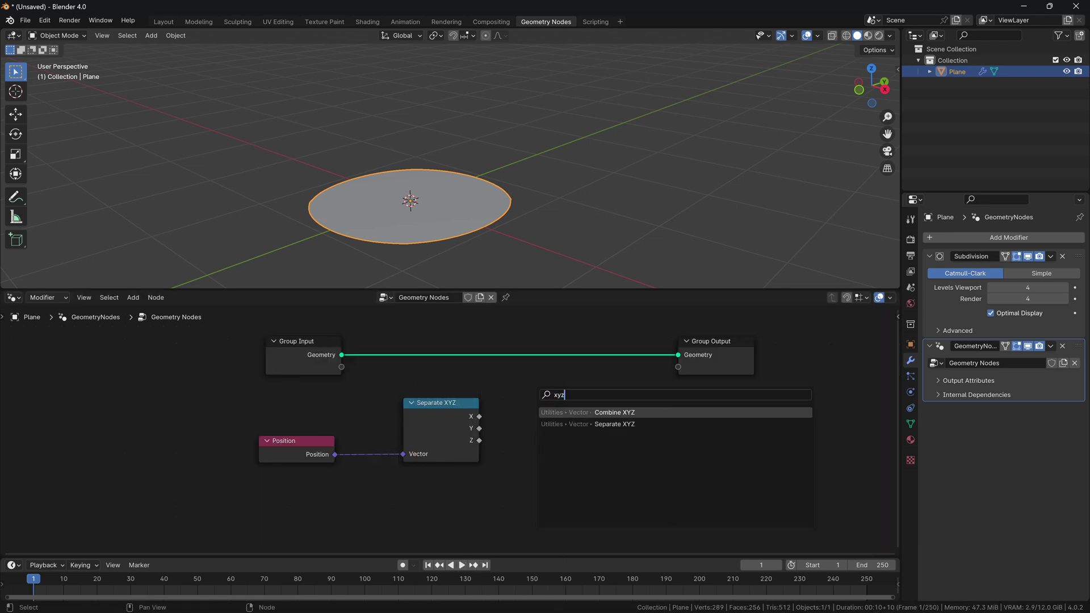
key("Return")
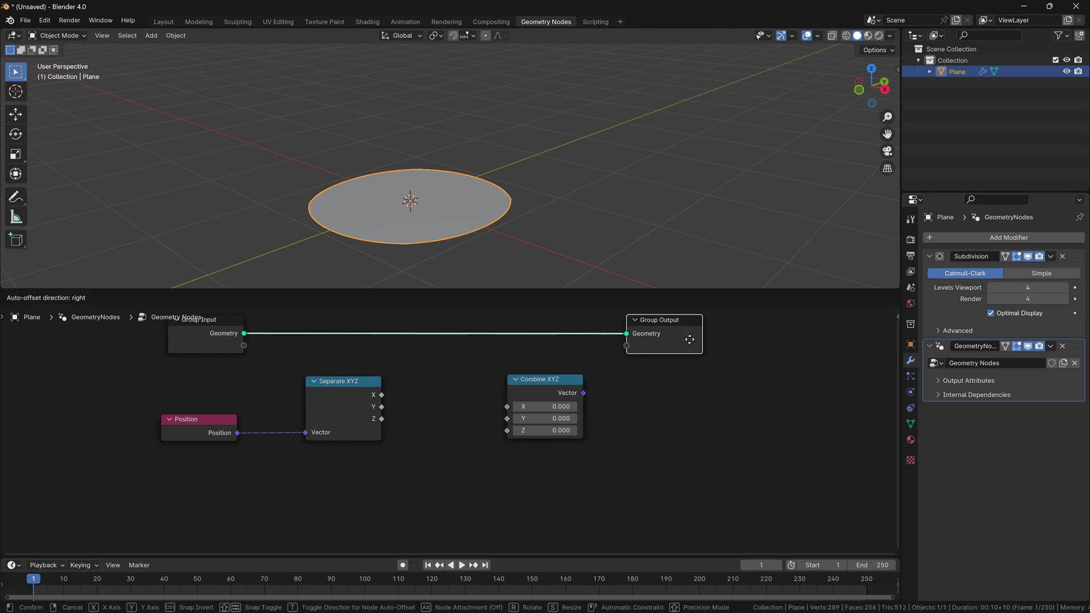
left_click_drag(690, 340, 762, 346)
middle_click_drag(771, 387, 730, 411)
left_click_drag(709, 359, 712, 357)
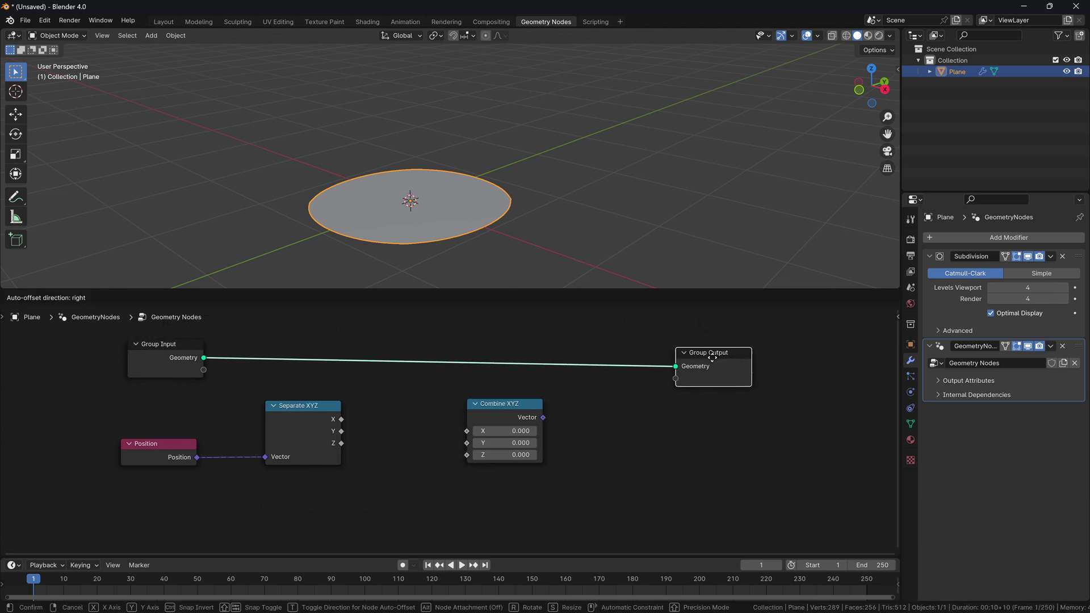
left_click(725, 353)
Add a Set Position node between Combine XYZ and Group Output, below the geometry link.
left_click(596, 438)
key("shift+a")
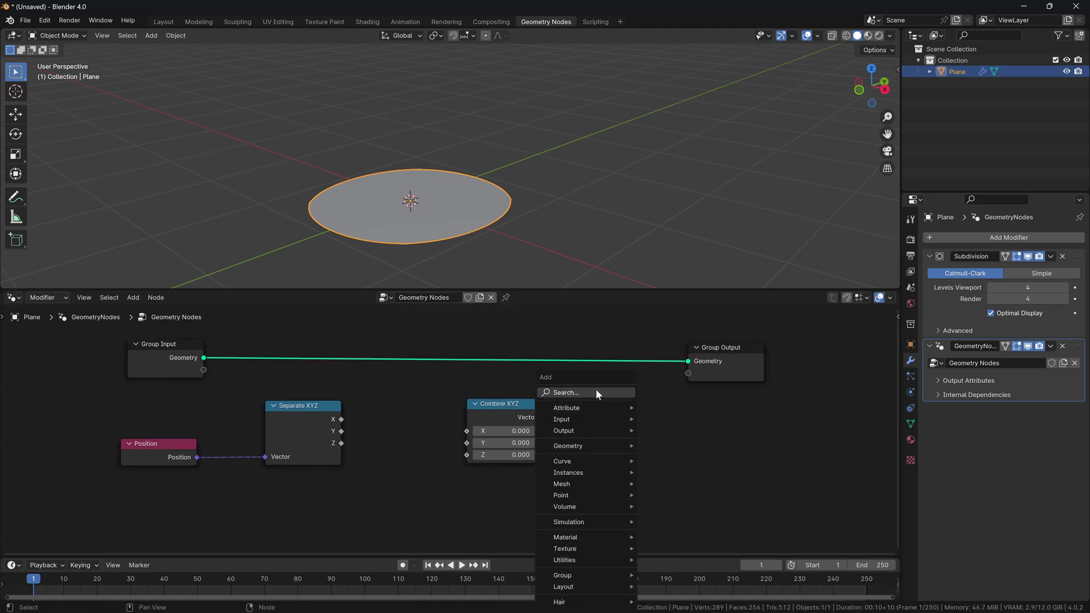
type("positio")
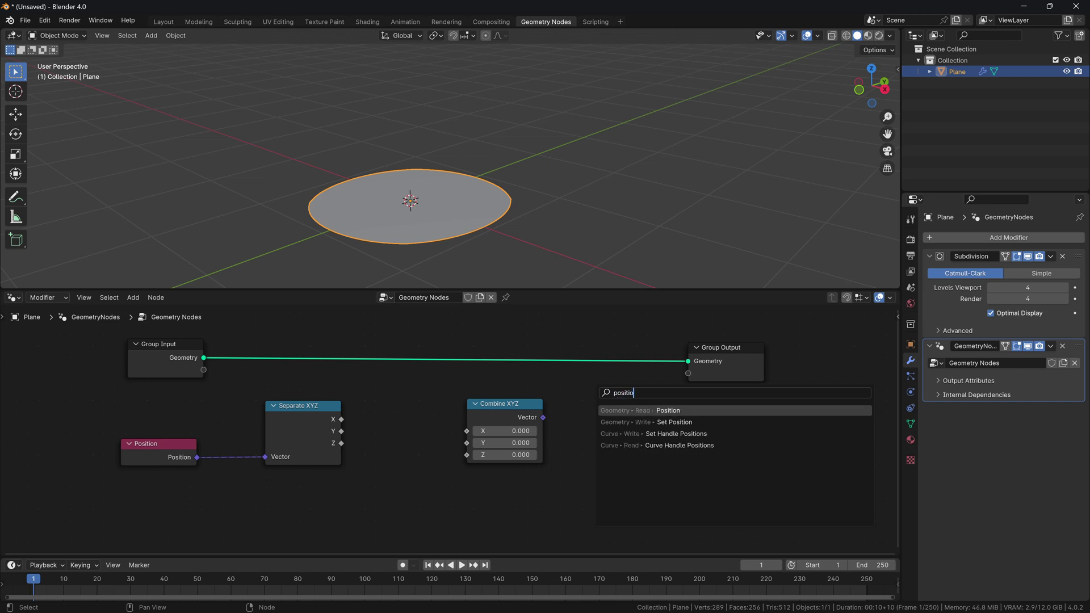
left_click(652, 424)
left_click(656, 414)
Link Combine XYZ's Vector to Set Position's Position input and route the Group Input geometry through Set Position to Group Output.
left_click_drag(499, 404, 491, 415)
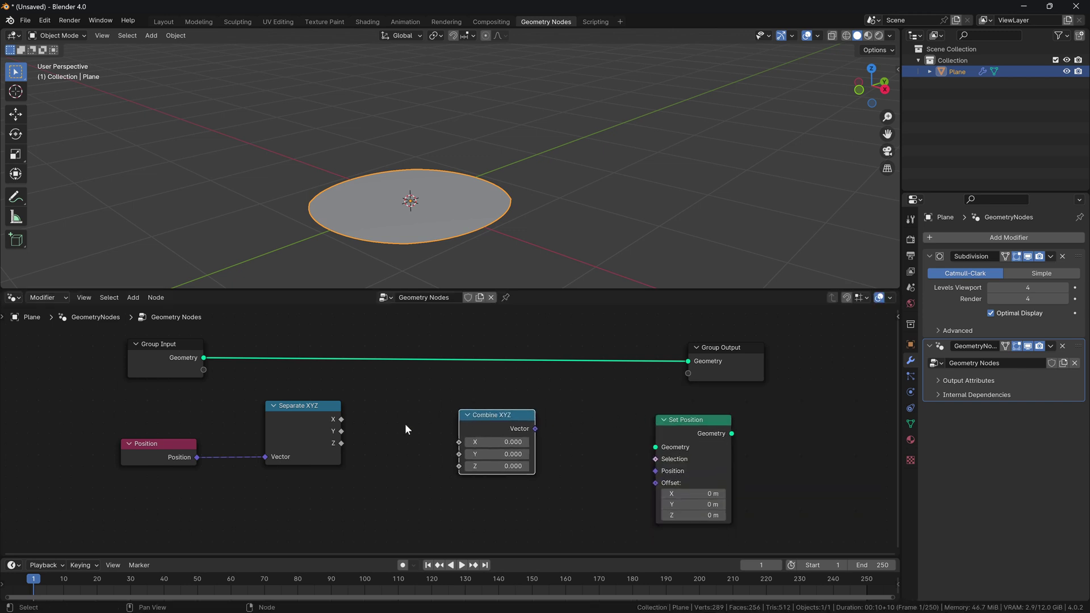
left_click_drag(313, 422, 316, 433)
left_click_drag(536, 428, 658, 472)
left_click_drag(204, 357, 657, 447)
left_click_drag(730, 433, 684, 366)
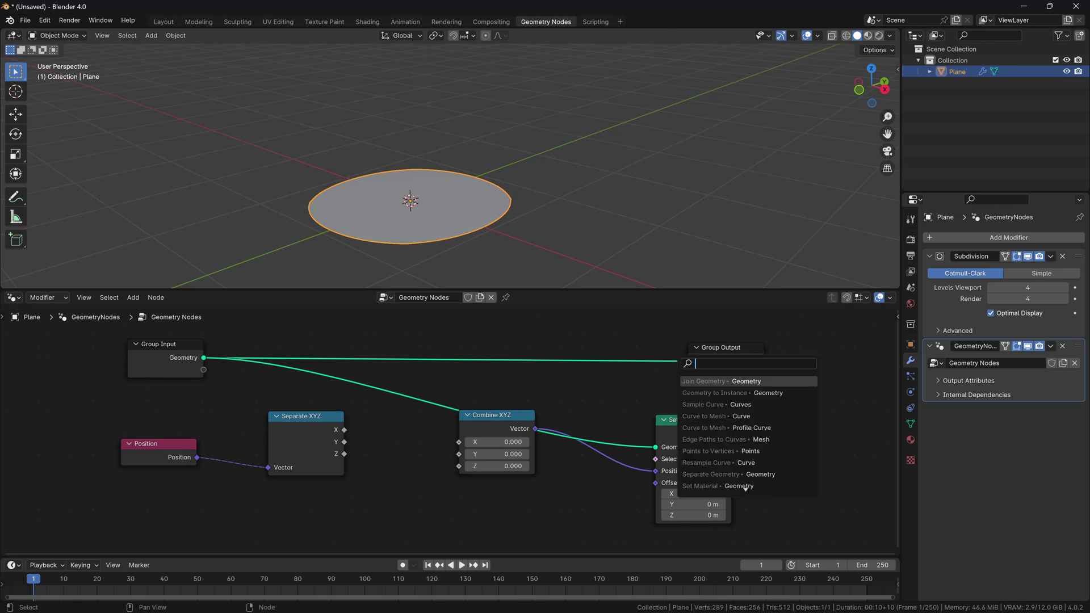
key("Escape")
left_click_drag(730, 433, 689, 363)
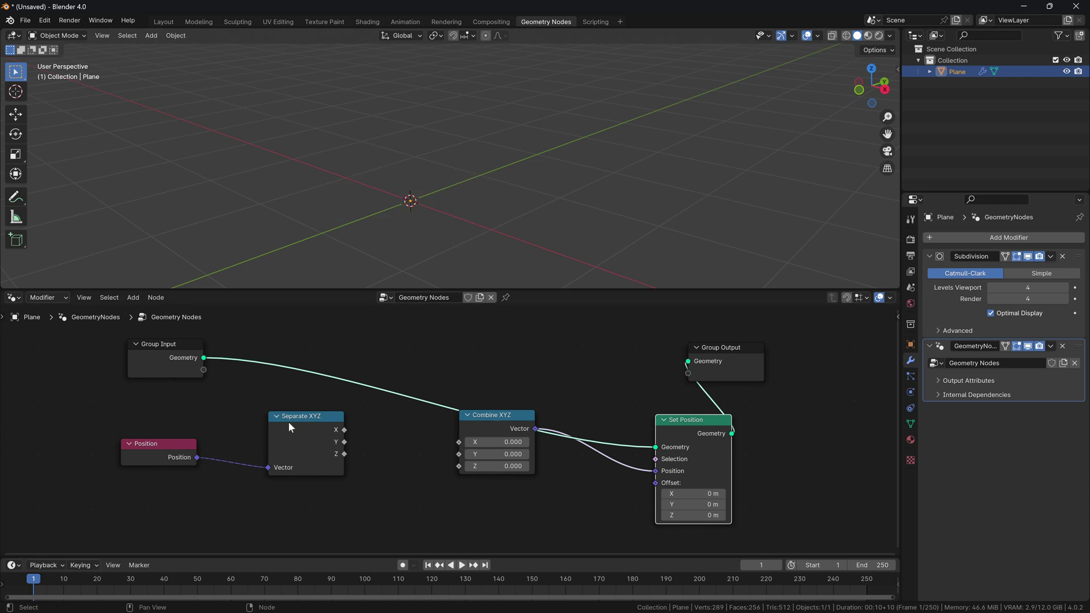
Link Separate XYZ's X, Y and Z outputs to the matching Combine XYZ inputs and move Set Position up beside Group Output.
left_click_drag(345, 430, 459, 454)
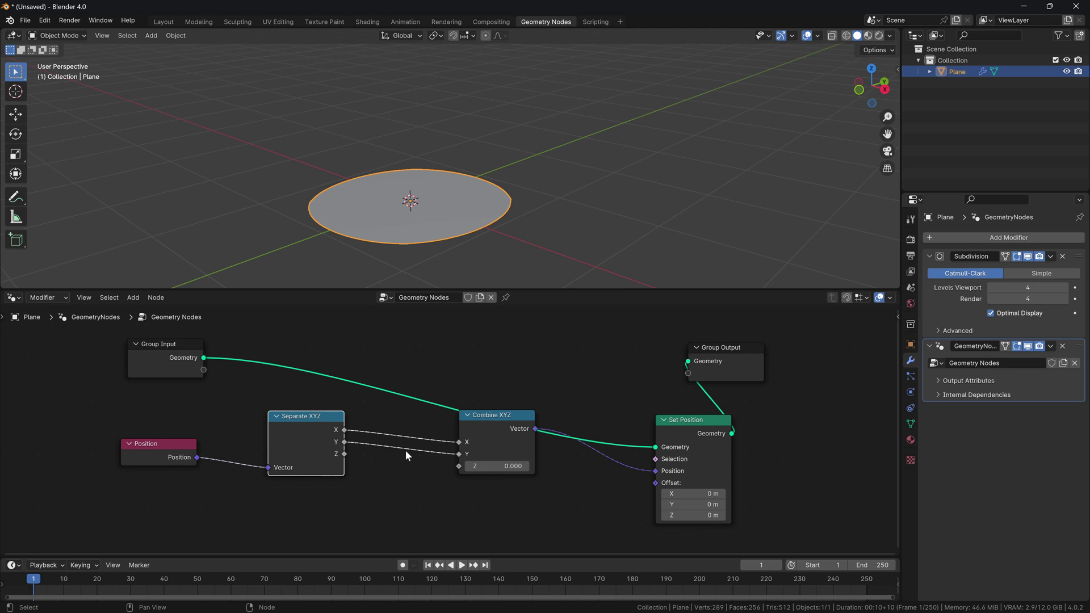
left_click_drag(345, 455, 459, 466)
left_click_drag(675, 425, 582, 346)
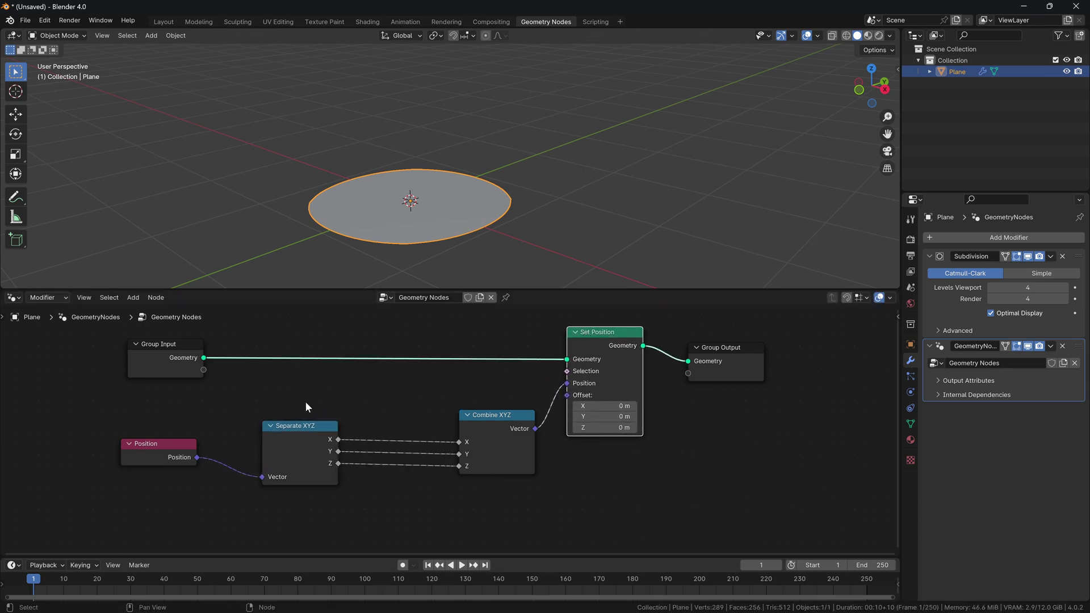
Line up Combine XYZ with Separate XYZ and move Group Output farther from Set Position, level with its Geometry output.
left_click_drag(262, 413, 381, 522)
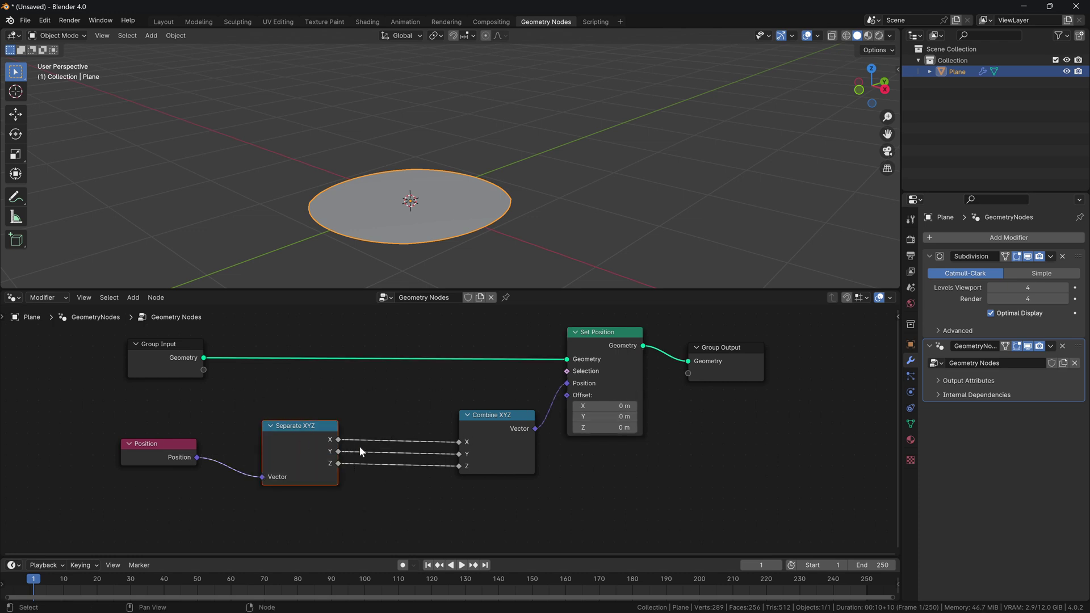
left_click_drag(416, 385, 565, 504)
left_click_drag(385, 416, 414, 451)
left_click_drag(528, 422, 521, 418)
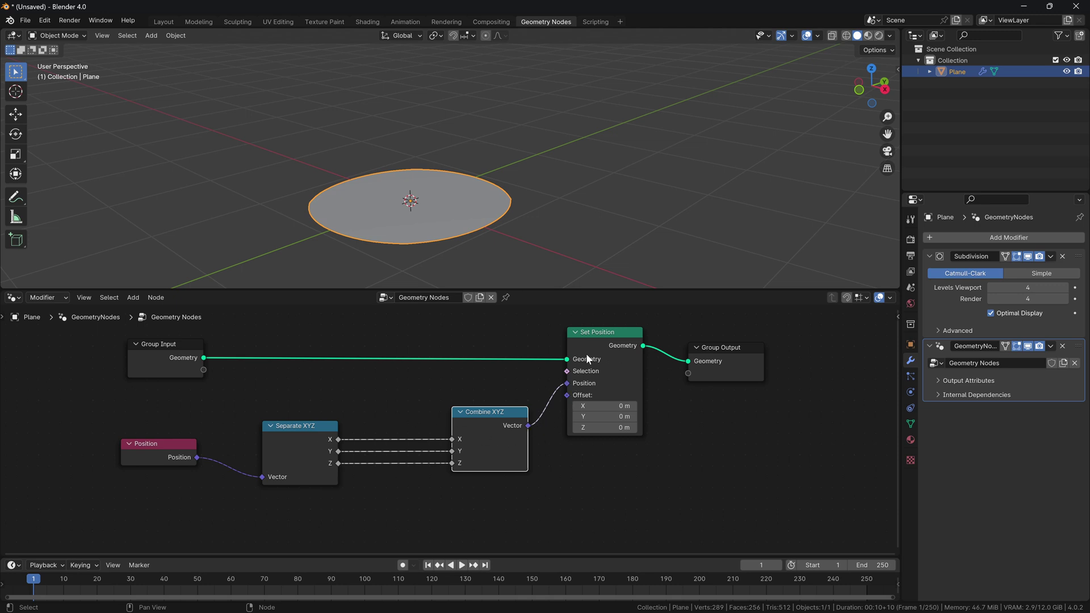
left_click_drag(735, 361, 761, 350)
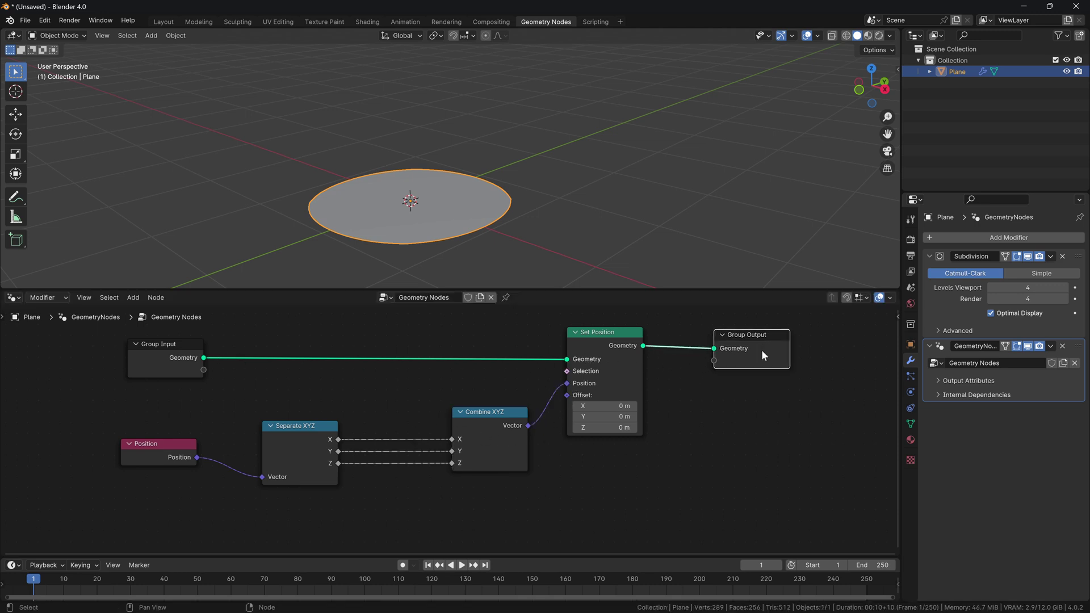
scroll(722, 436, "down", 2)
middle_click_drag(708, 446, 702, 447)
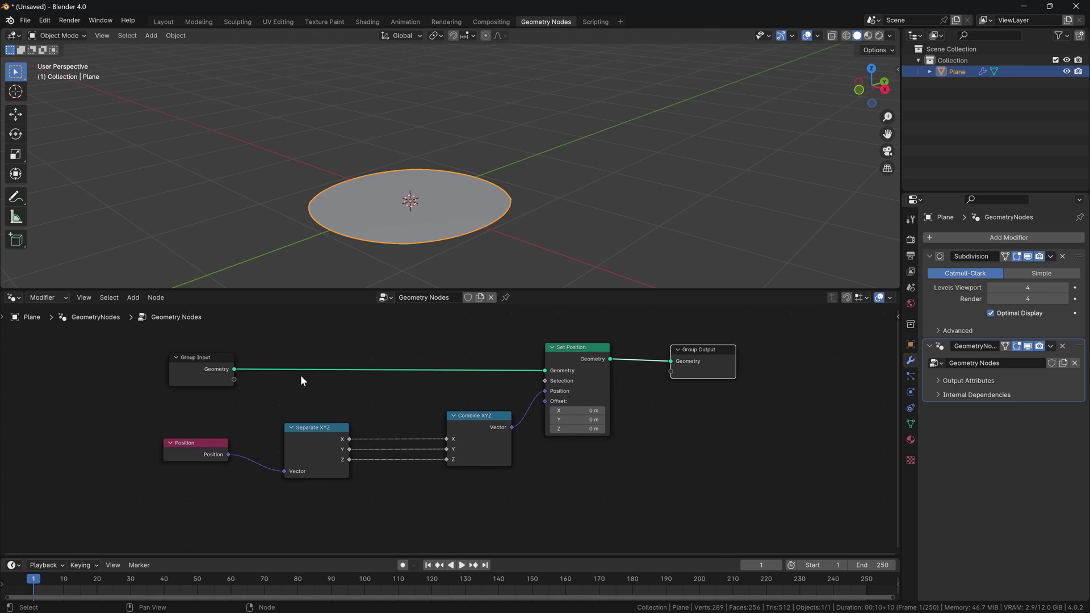
Move Position and Separate XYZ farther away from Combine XYZ to make room between them, and nudge Combine XYZ slightly.
middle_click_drag(402, 405, 469, 396)
left_click_drag(212, 409, 439, 490)
left_click_drag(370, 449, 247, 444)
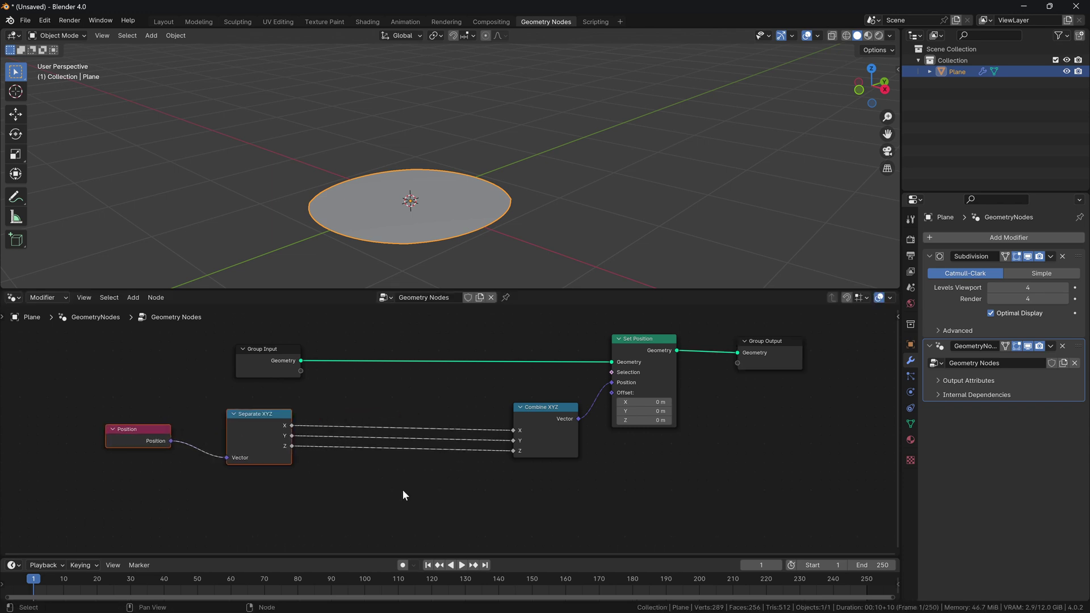
left_click(404, 490)
left_click_drag(554, 411, 545, 405)
left_click(576, 456)
middle_click_drag(489, 478, 586, 424)
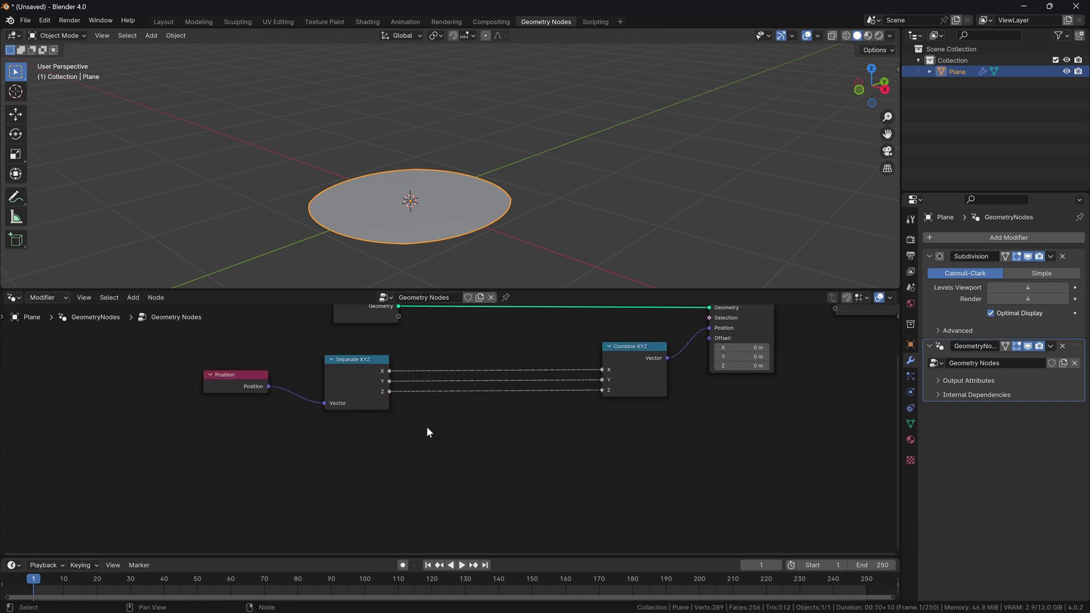
Add a Math node below the coordinate links and route Separate XYZ's Z through it to Combine XYZ's Z input.
key("shift+a")
left_click(411, 387)
type("math")
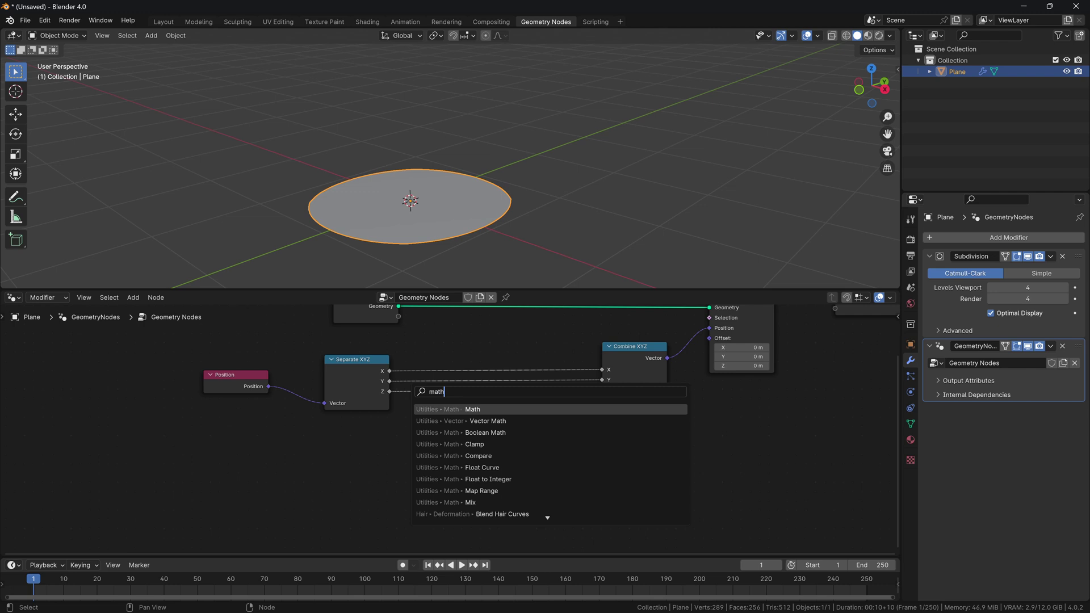
key("Return")
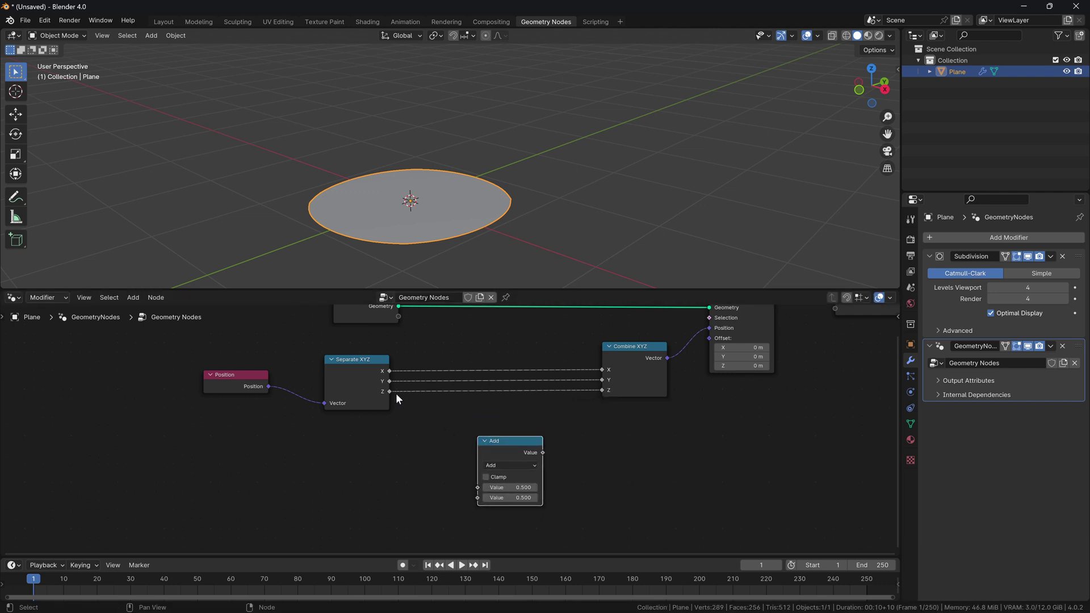
left_click_drag(389, 392, 477, 487)
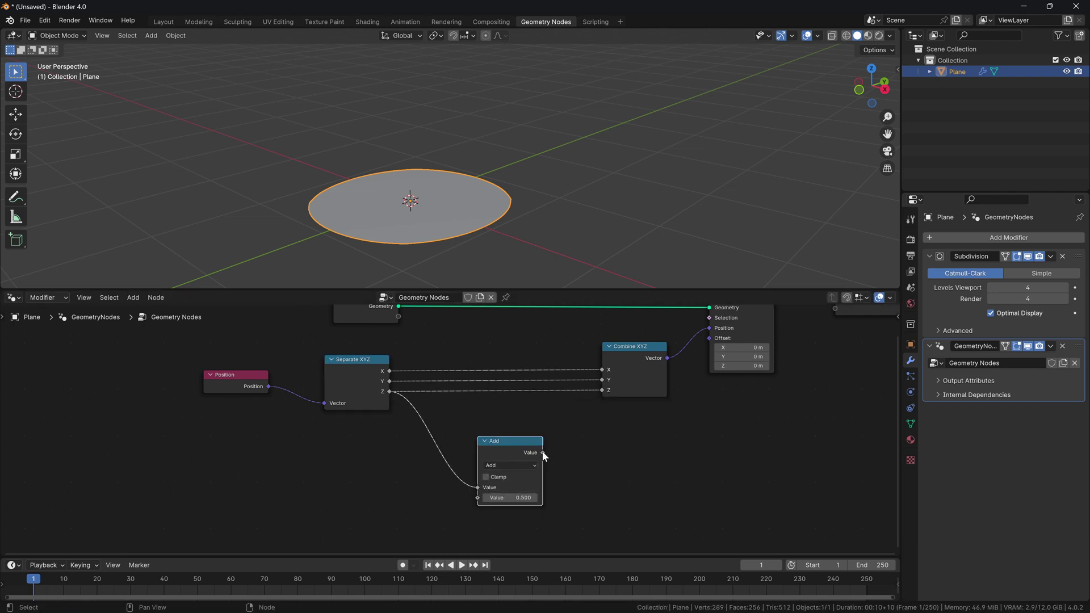
left_click_drag(544, 453, 602, 386)
key("ctrl+z")
key("ctrl+z")
left_click_drag(542, 453, 602, 396)
Set the Add node's second value to 0.410 and shift the node slightly.
mouse_move(517, 502)
left_mouse_down()
mouse_move(466, 502)
mouse_move(528, 502)
mouse_move(483, 500)
mouse_move(503, 500)
left_mouse_up()
mouse_move(464, 207)
middle_mouse_down()
mouse_move(503, 229)
mouse_move(477, 225)
middle_mouse_up()
left_click_drag(503, 440, 493, 435)
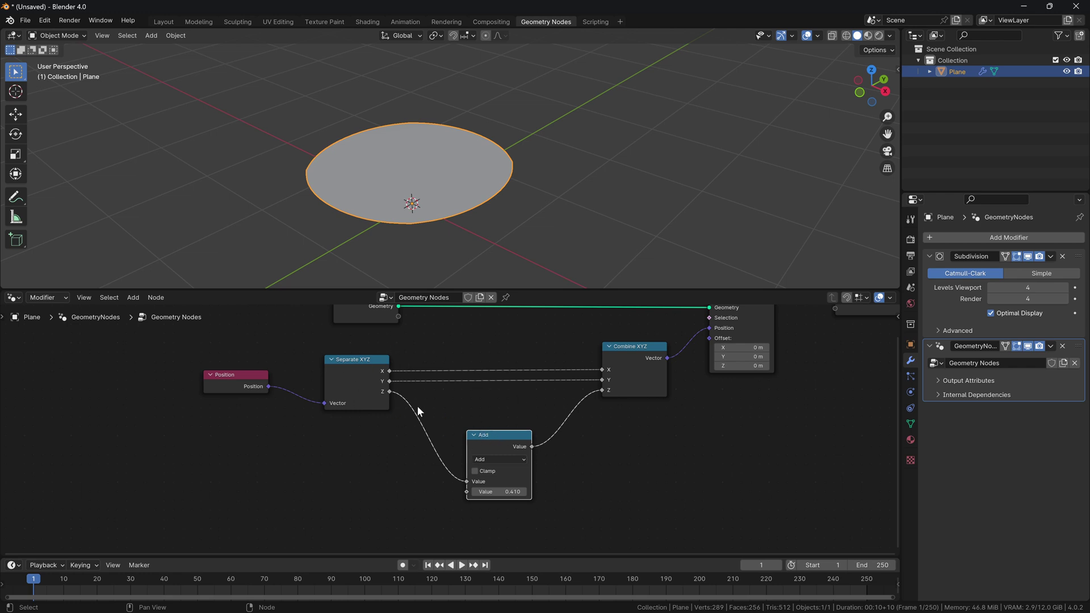
Add another Math node set to Power below Separate XYZ and link Separate XYZ's X output to its Base.
middle_click_drag(384, 455, 437, 428)
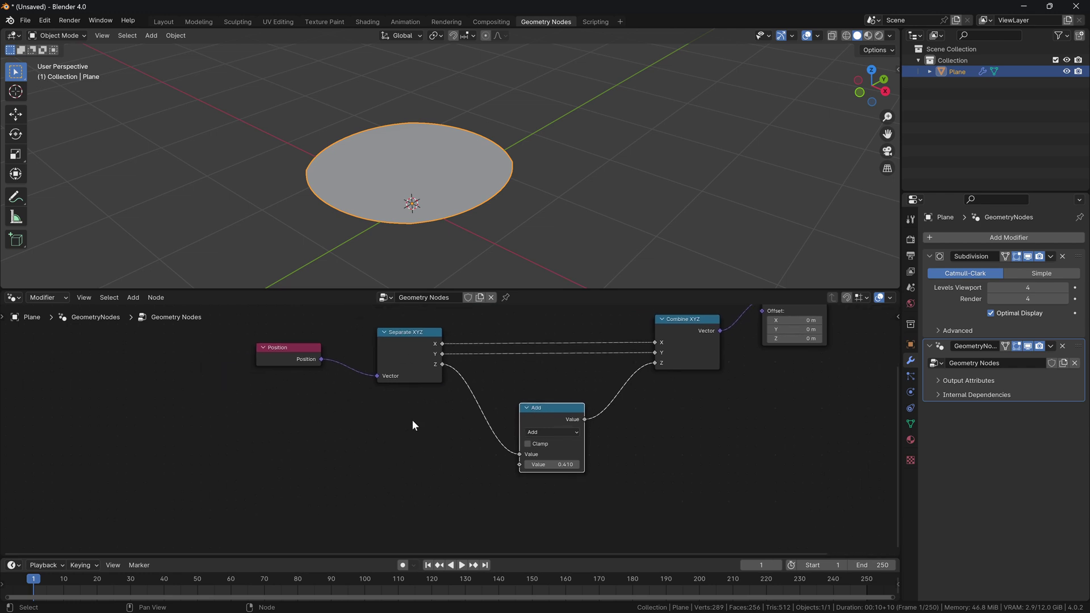
key("shift+a")
key("shift+a")
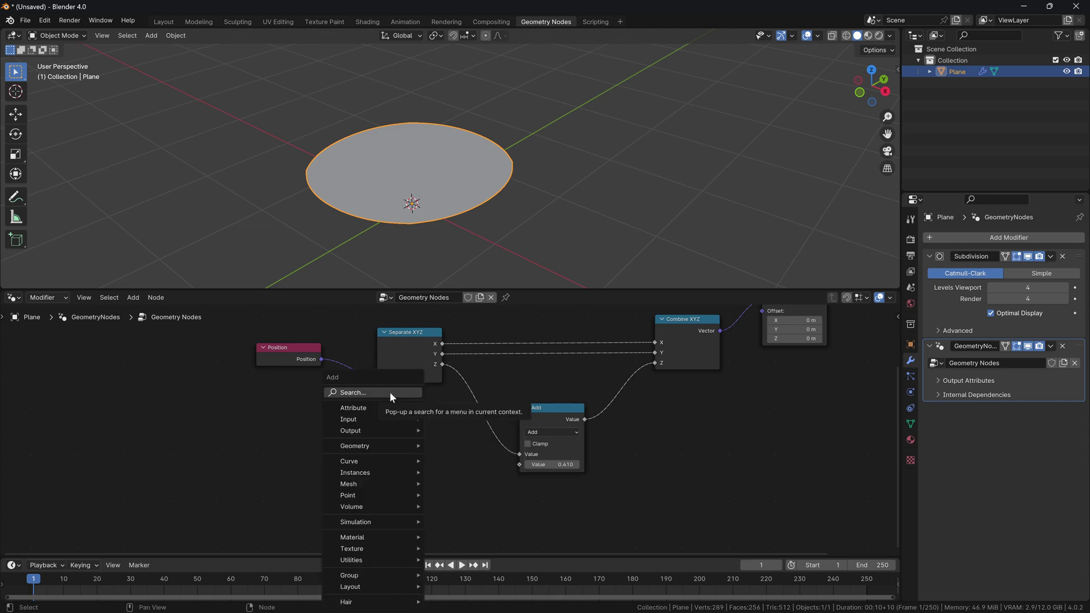
left_click(390, 391)
type("math")
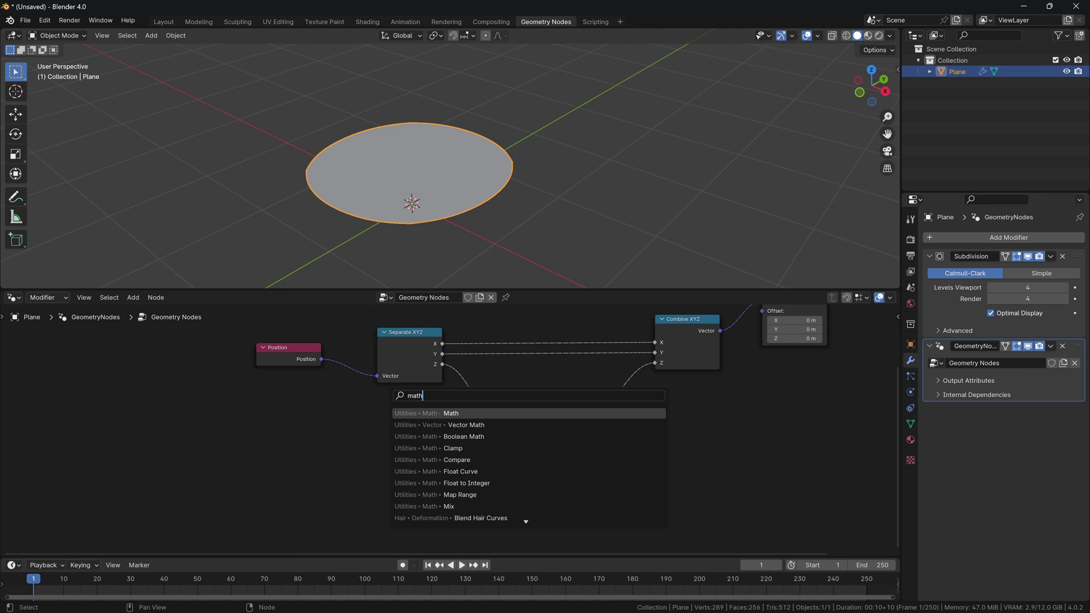
key("Return")
left_click(404, 424)
left_click(443, 452)
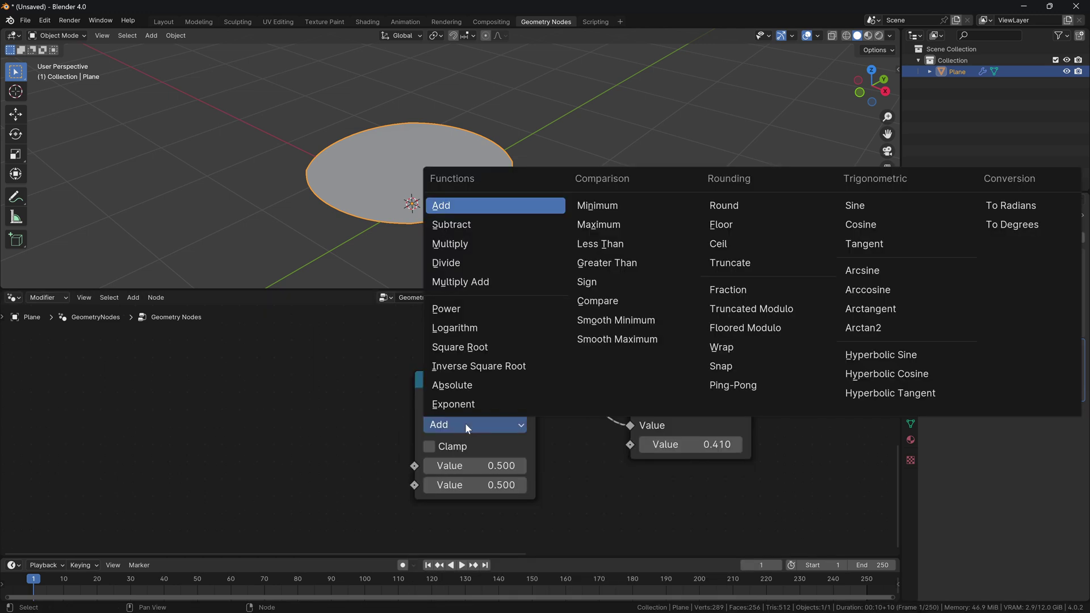
left_click(449, 310)
scroll(408, 320, "down", 4)
middle_click_drag(390, 354, 412, 401)
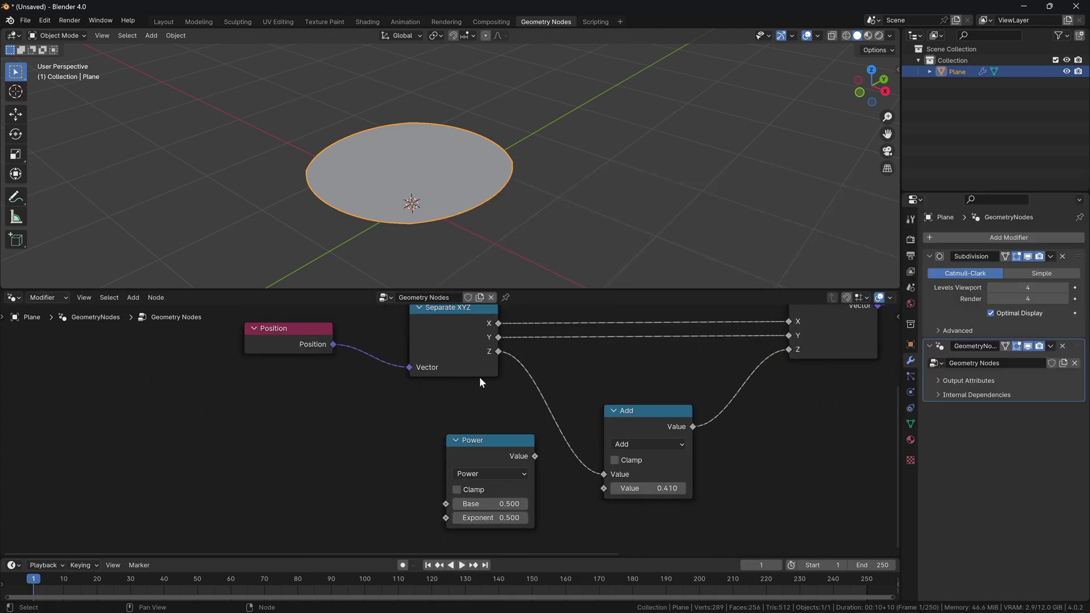
left_click_drag(498, 323, 446, 504)
mouse_move(438, 181)
middle_mouse_down()
mouse_move(427, 146)
mouse_move(438, 179)
middle_mouse_up()
Set the Add node's second value to 0.
left_click(663, 488)
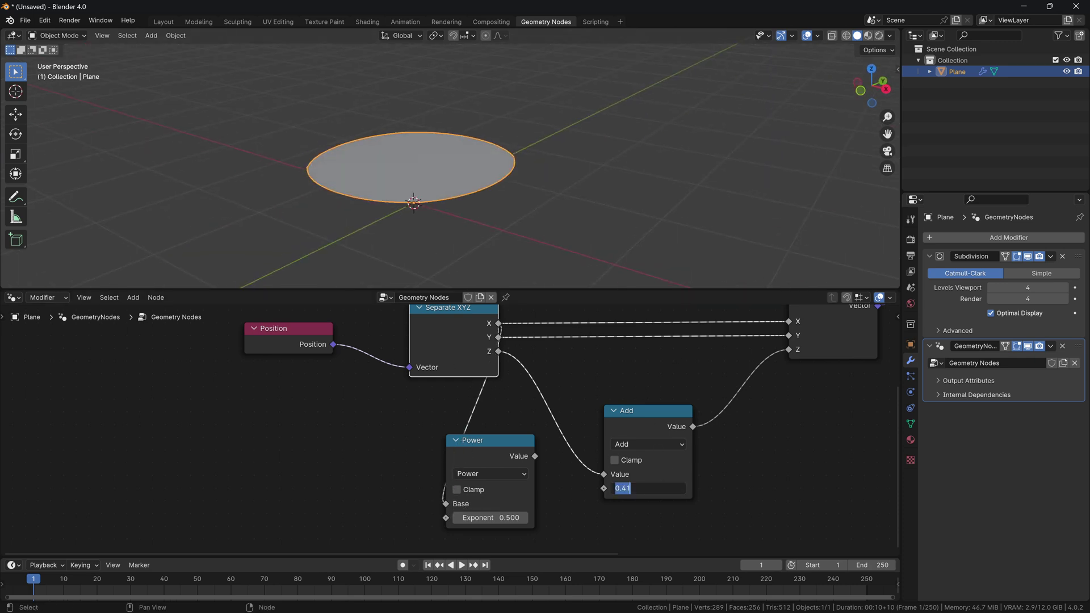
type("0")
key("Return")
Move the Power node slightly and set its Exponent to 3.
left_click_drag(482, 444, 489, 435)
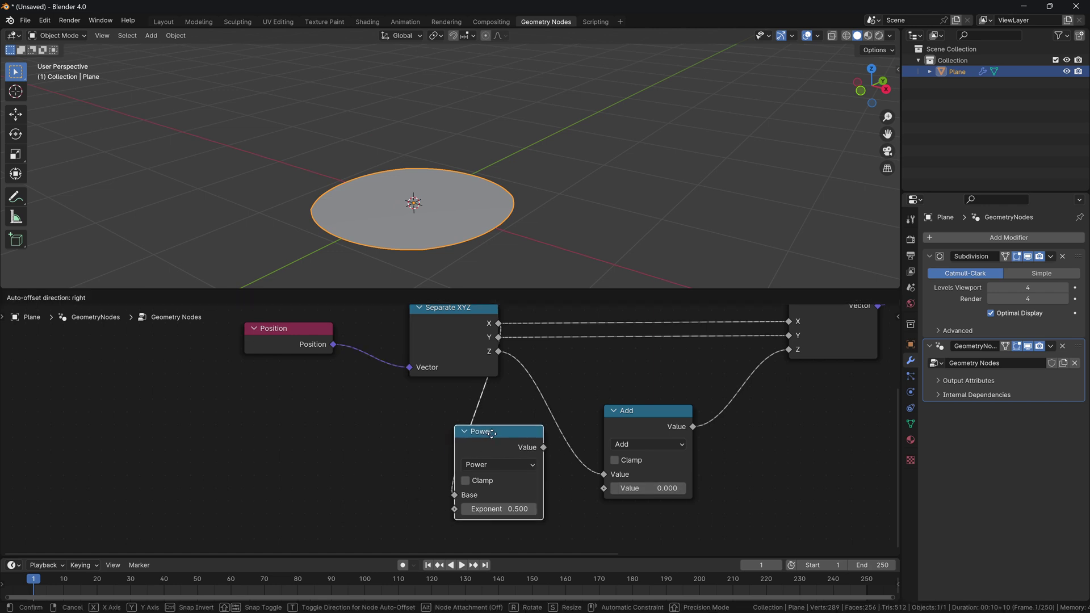
left_click(499, 509)
type("3")
key("Return")
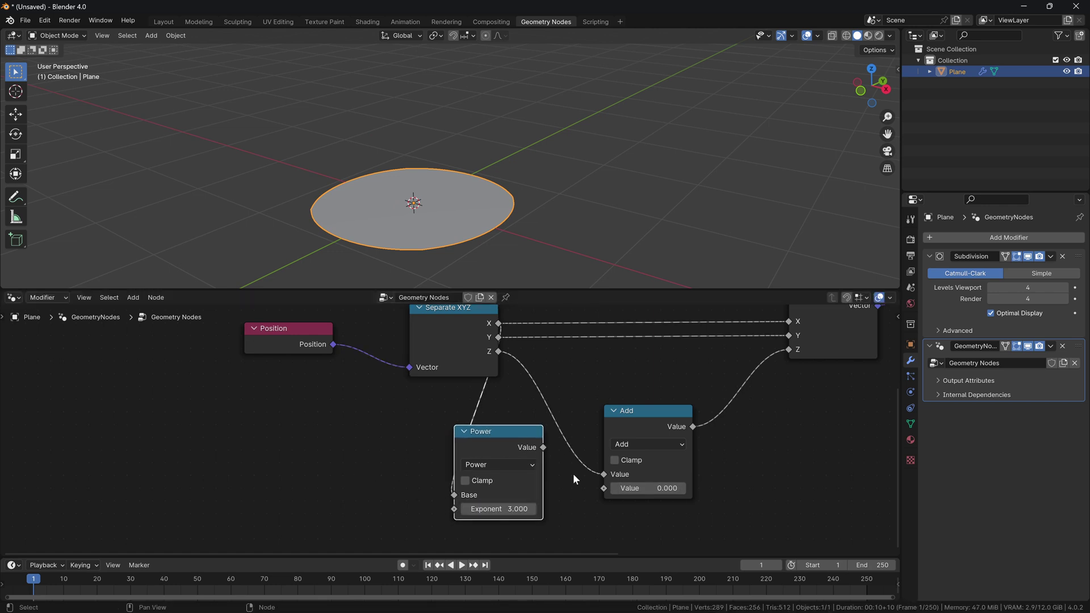
Link Power's Value output to Combine XYZ's Z input in place of the Add node, and delete the Add node.
scroll(622, 373, "down", 1)
middle_click_drag(573, 406, 536, 427)
left_click_drag(605, 442, 697, 474)
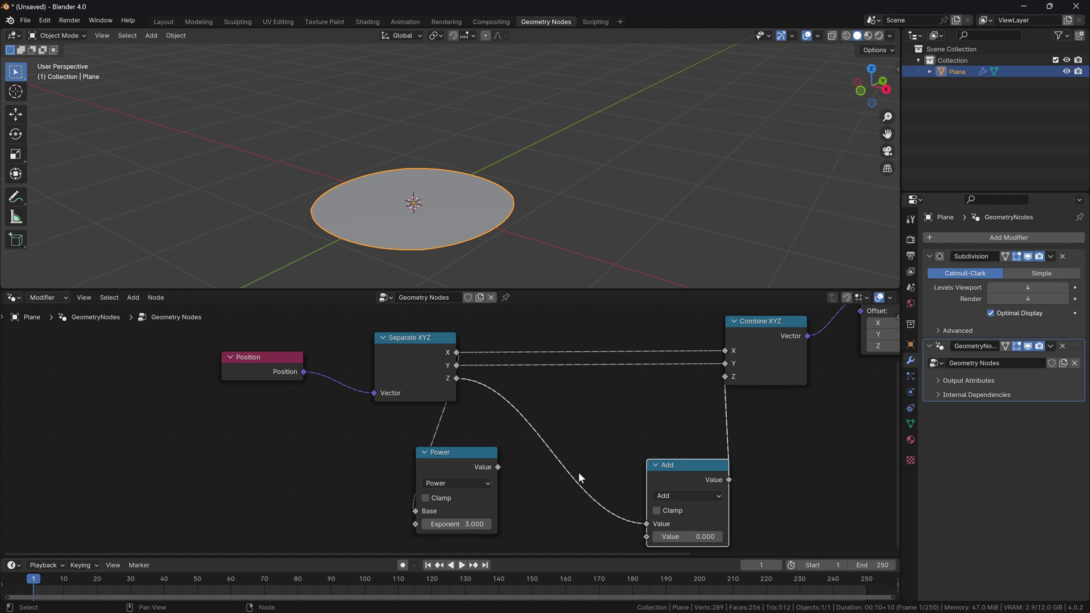
left_click_drag(457, 452, 726, 377)
middle_click_drag(473, 203, 530, 211)
left_click(694, 470)
key("x")
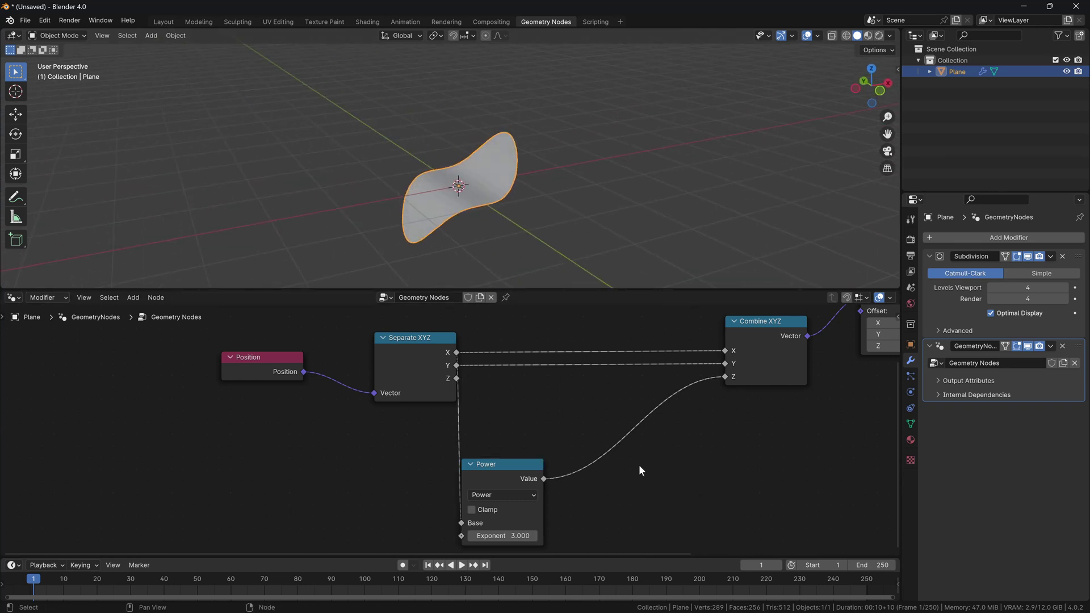
Arrange the Power node just below the coordinate links near Separate XYZ, leaving free space beside it.
left_click_drag(492, 469, 492, 443)
scroll(649, 494, "down", 1)
middle_click_drag(648, 484, 666, 436)
mouse_move(523, 391)
left_mouse_down()
mouse_move(531, 404)
mouse_move(520, 410)
left_mouse_up()
left_click(428, 343)
left_click_drag(429, 347, 406, 347)
left_click_drag(513, 409, 509, 400)
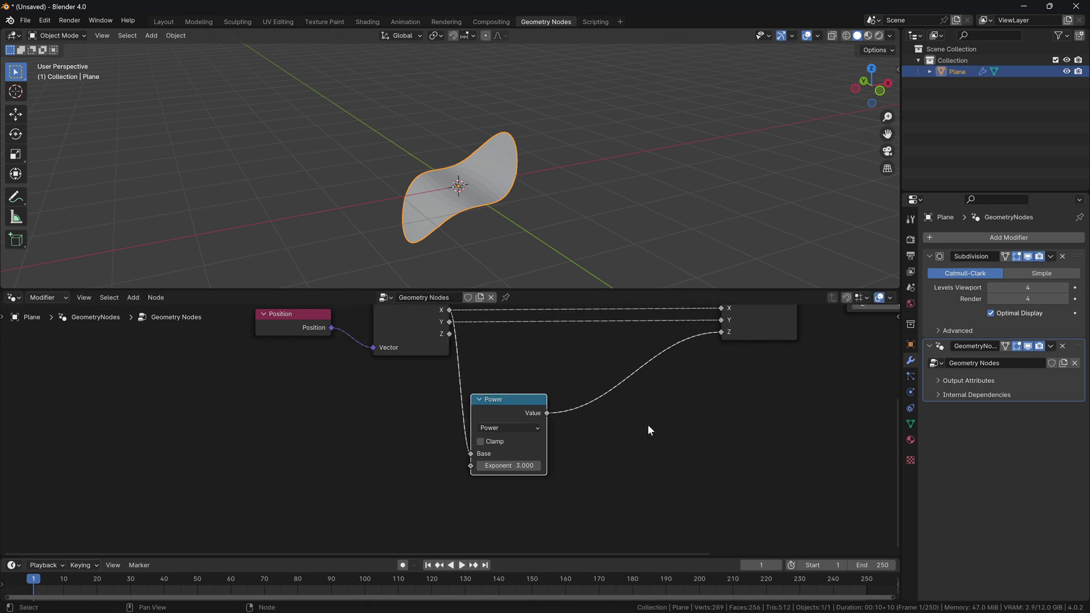
left_click(676, 429)
middle_click_drag(691, 434, 598, 419)
scroll(598, 419, "down", 3)
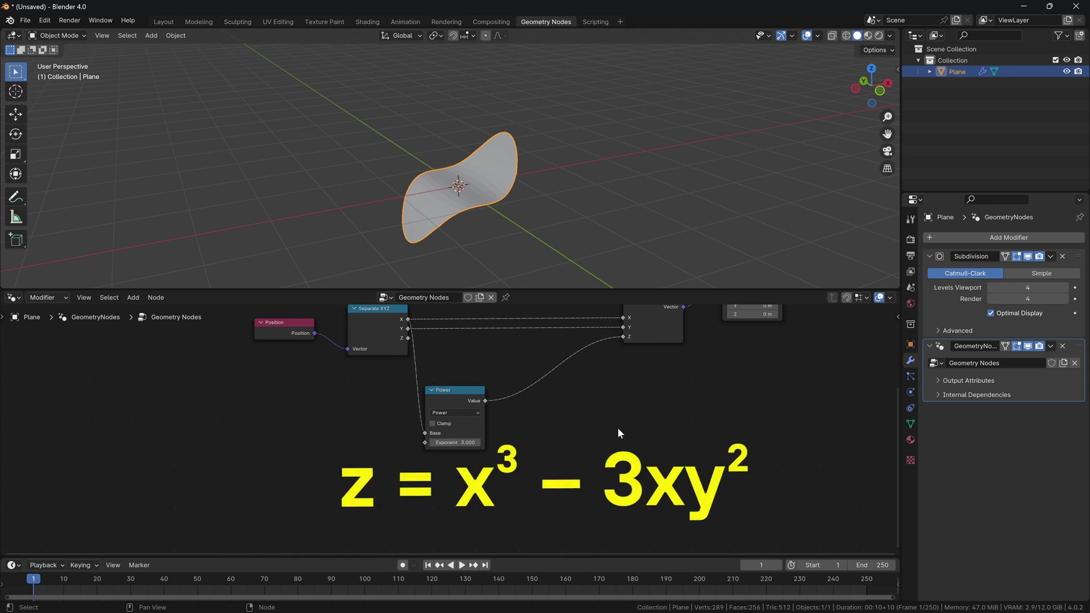
left_click_drag(447, 390, 445, 373)
left_click(548, 441)
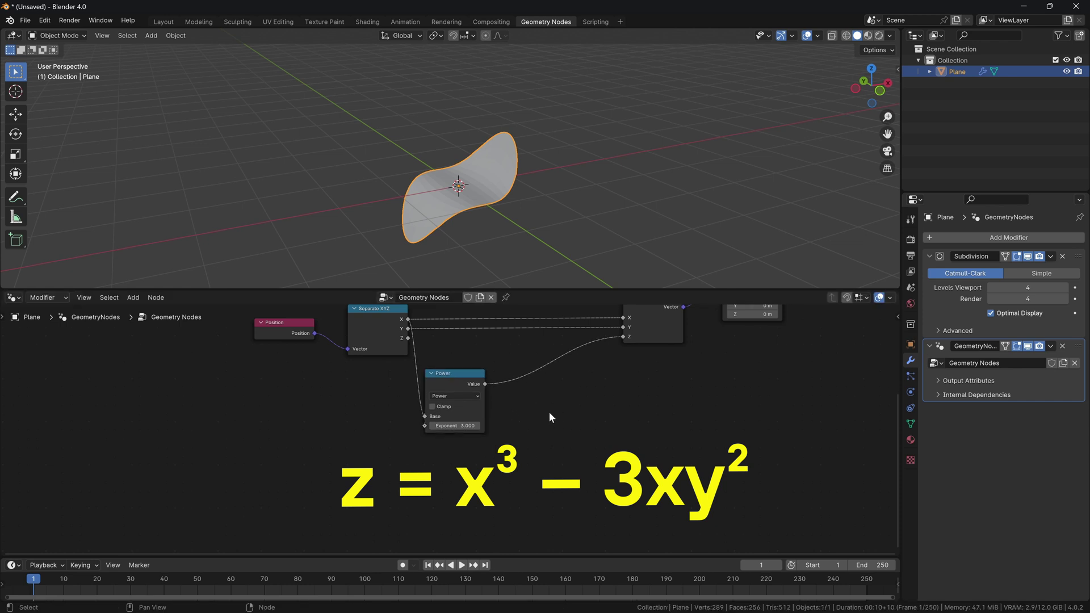
Duplicate the Power node, place the copy beside it and change the copy's operation to Multiply.
key("shift+a")
key("Escape")
left_click(457, 384)
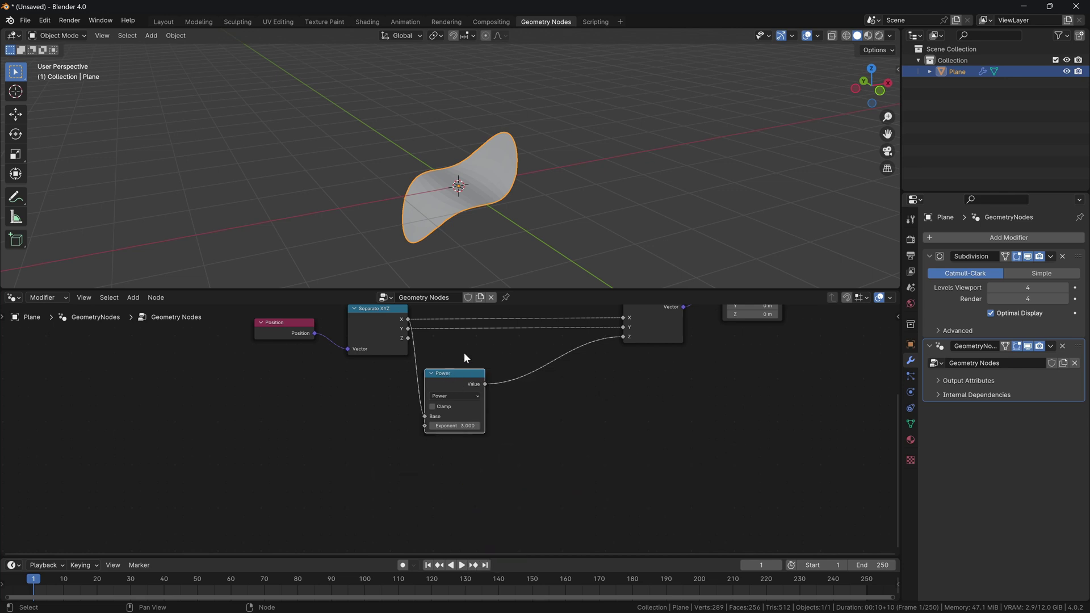
key("shift+d")
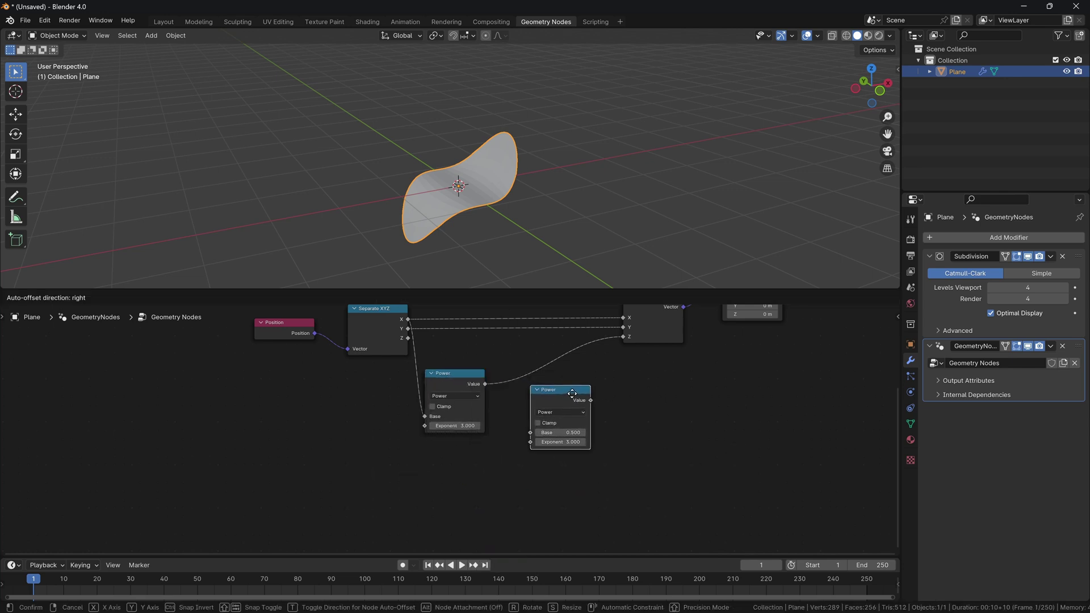
left_click(571, 393)
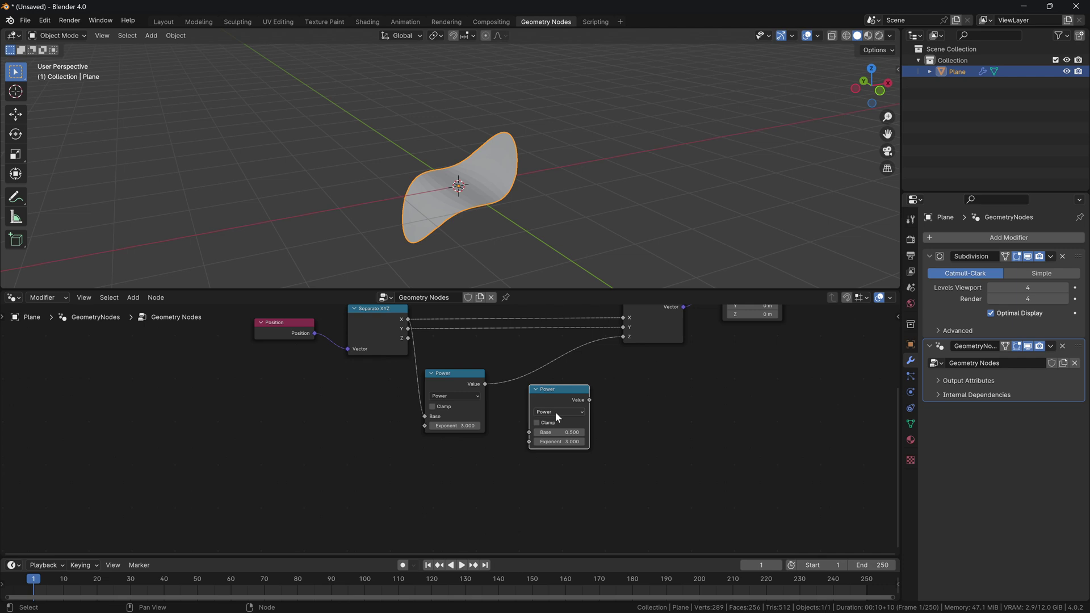
left_click(555, 414)
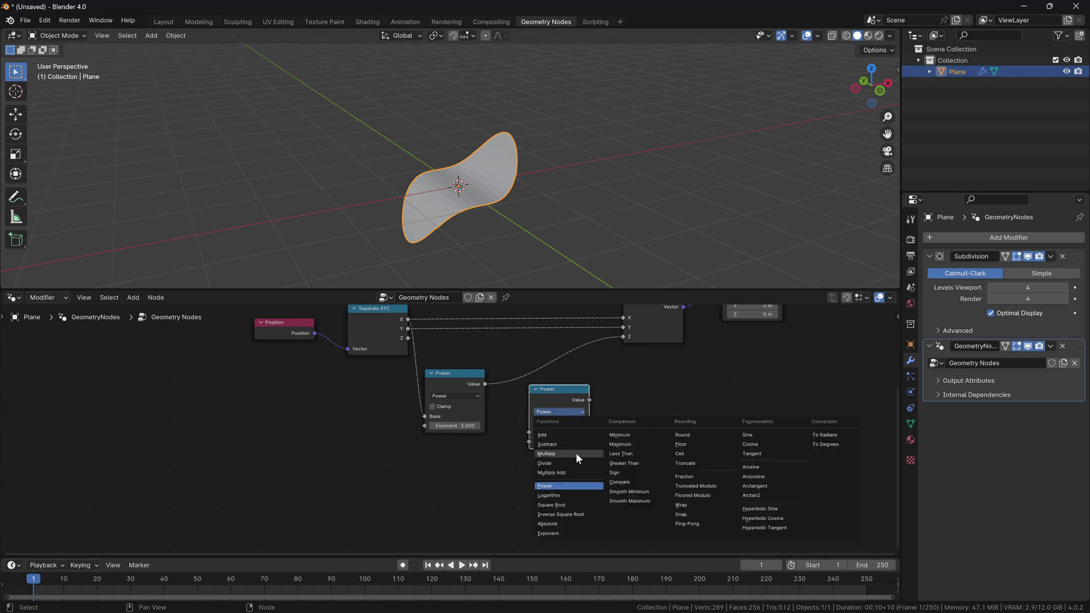
left_click(550, 400)
Link Separate XYZ's X to Multiply's first value, keeping the second value at 3, and move Power and Multiply lower.
middle_click_drag(375, 400, 371, 405)
left_click_drag(403, 324, 526, 437)
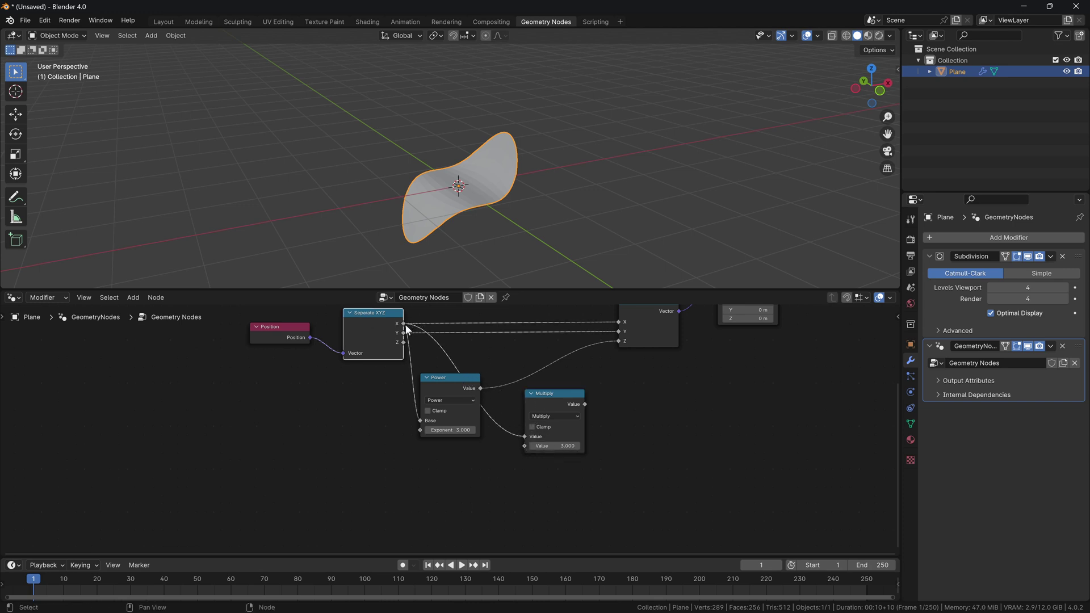
left_click(552, 442)
key("Return")
left_click_drag(429, 385, 420, 407)
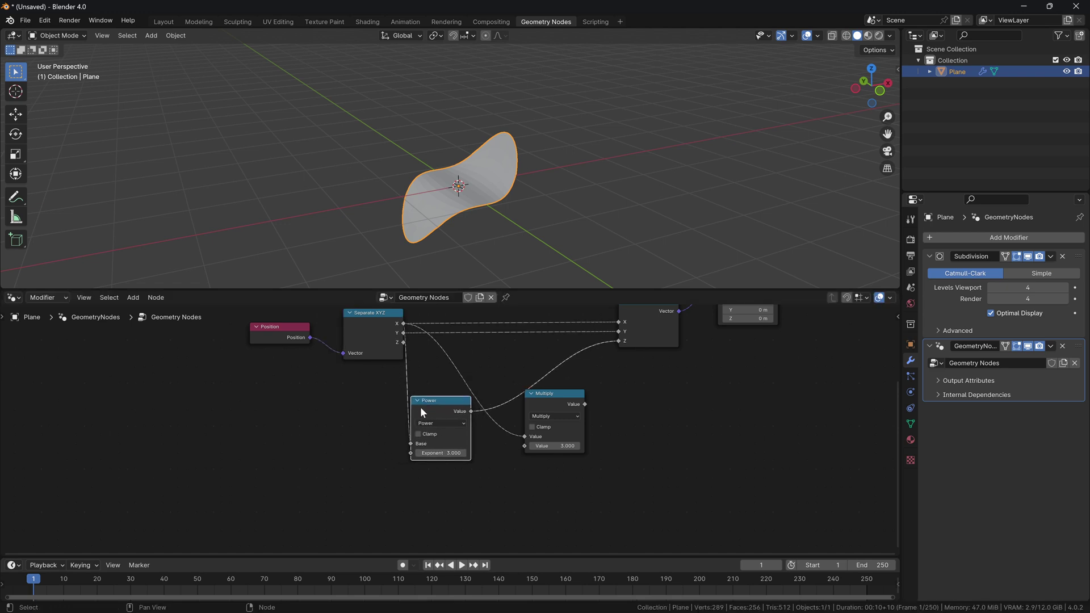
left_click_drag(557, 406, 555, 405)
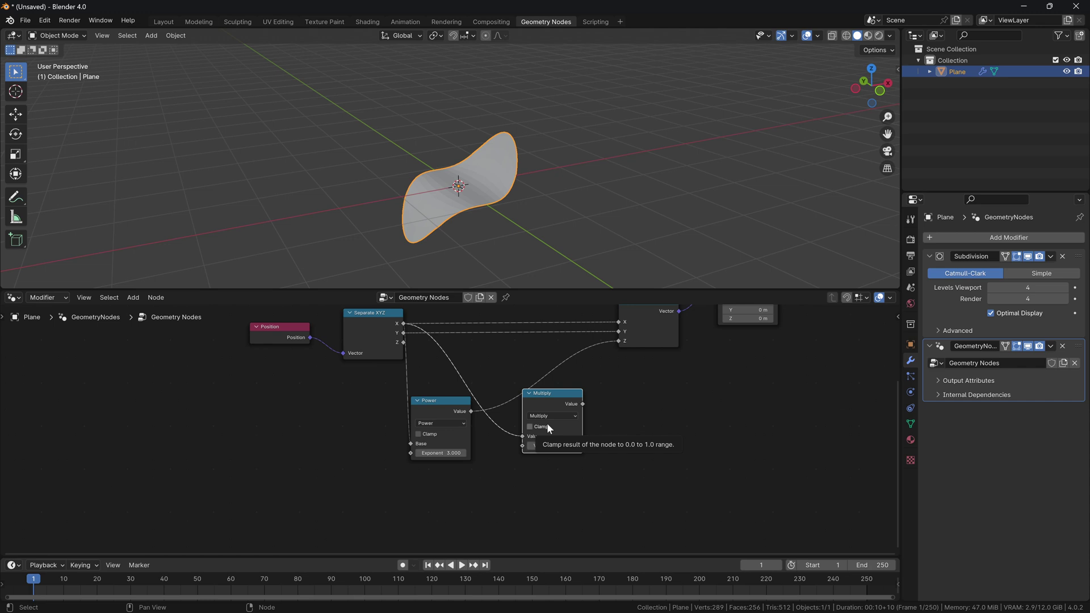
left_click_drag(554, 395, 553, 406)
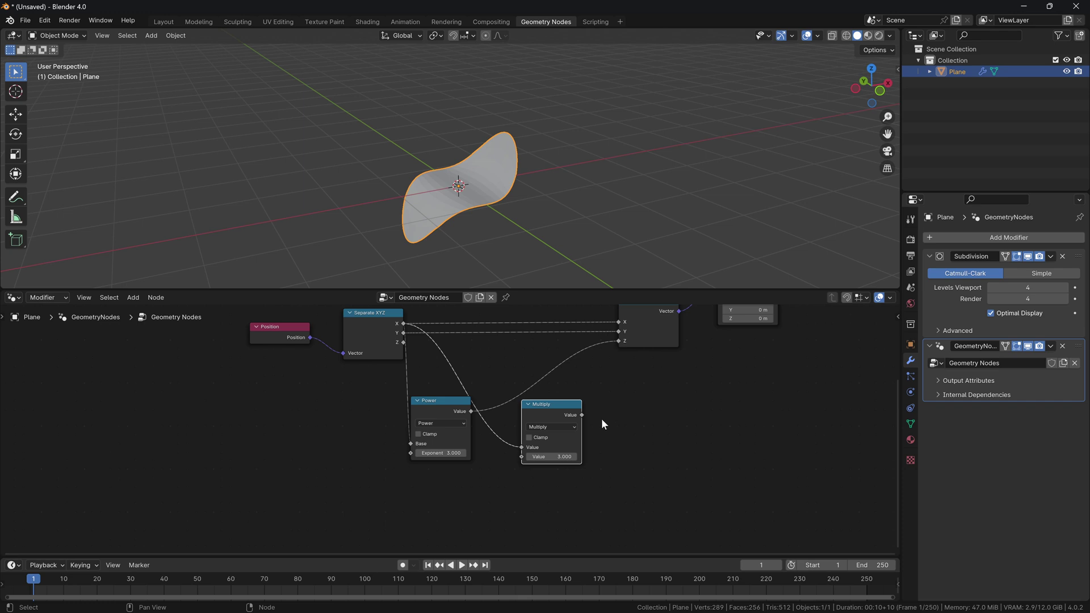
Duplicate the Power node, place the copy beyond Multiply and link Separate XYZ's Y output to its Base.
left_click(432, 404)
key("shift+d")
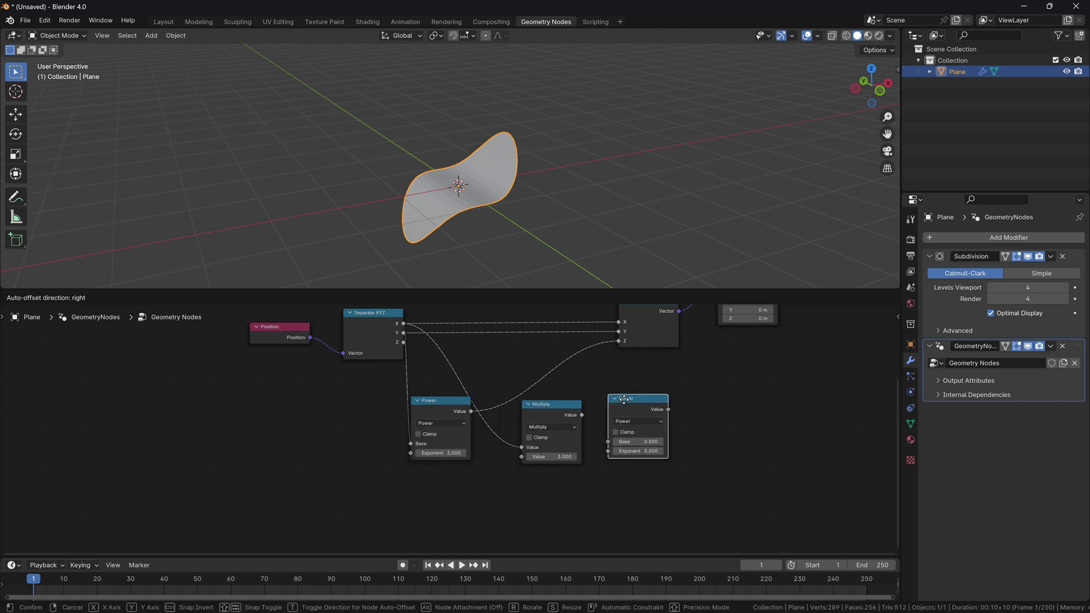
left_click(641, 402)
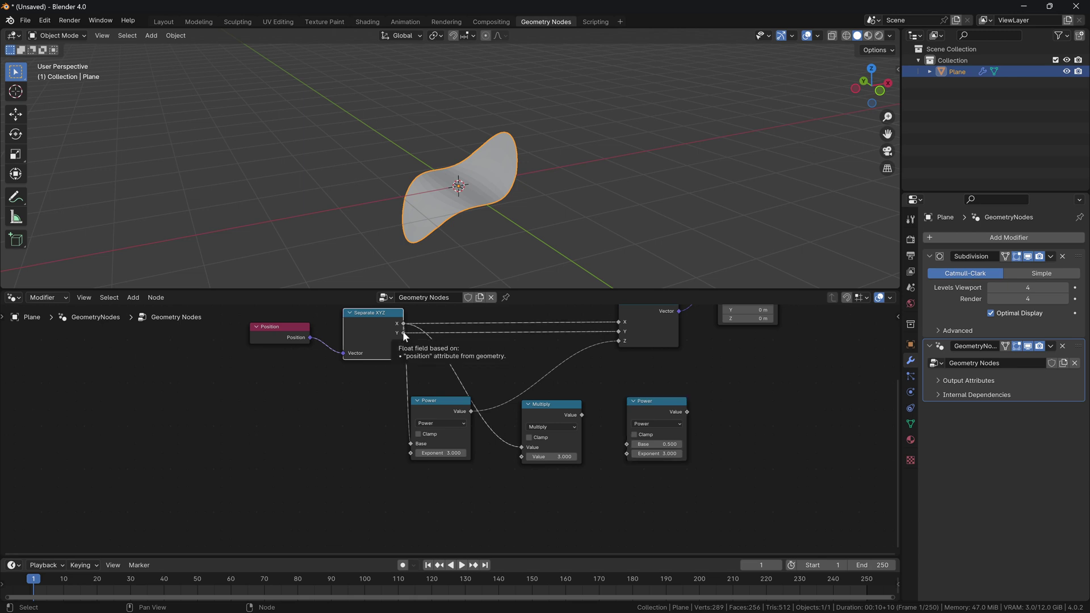
left_click_drag(403, 332, 623, 439)
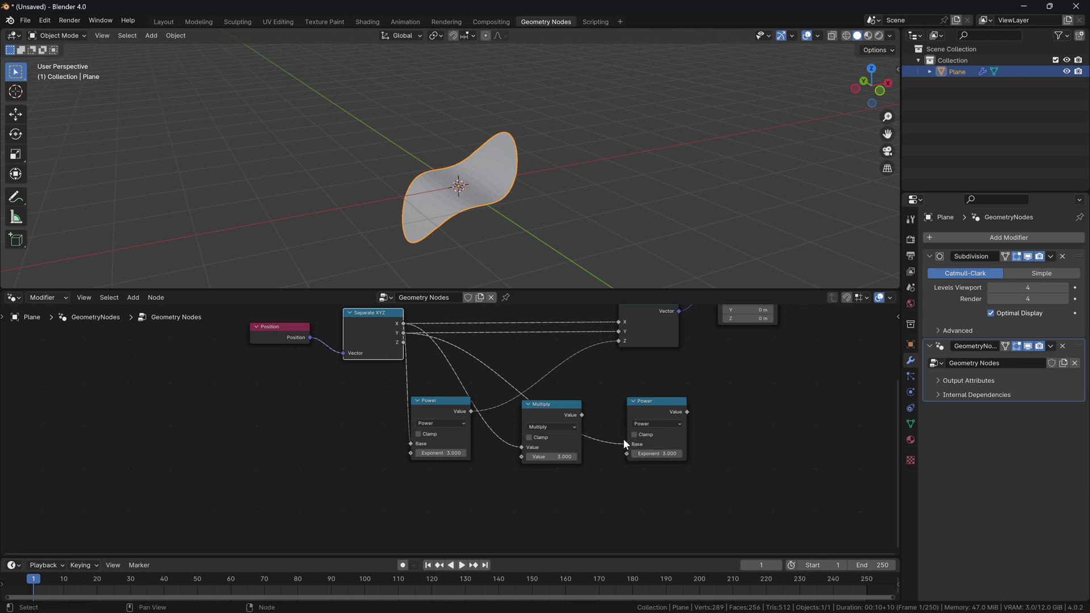
Set the duplicated Power node's Exponent to 2 and move the Multiply node lower.
left_click(657, 453)
type("2")
key("Return")
left_click_drag(542, 414, 526, 449)
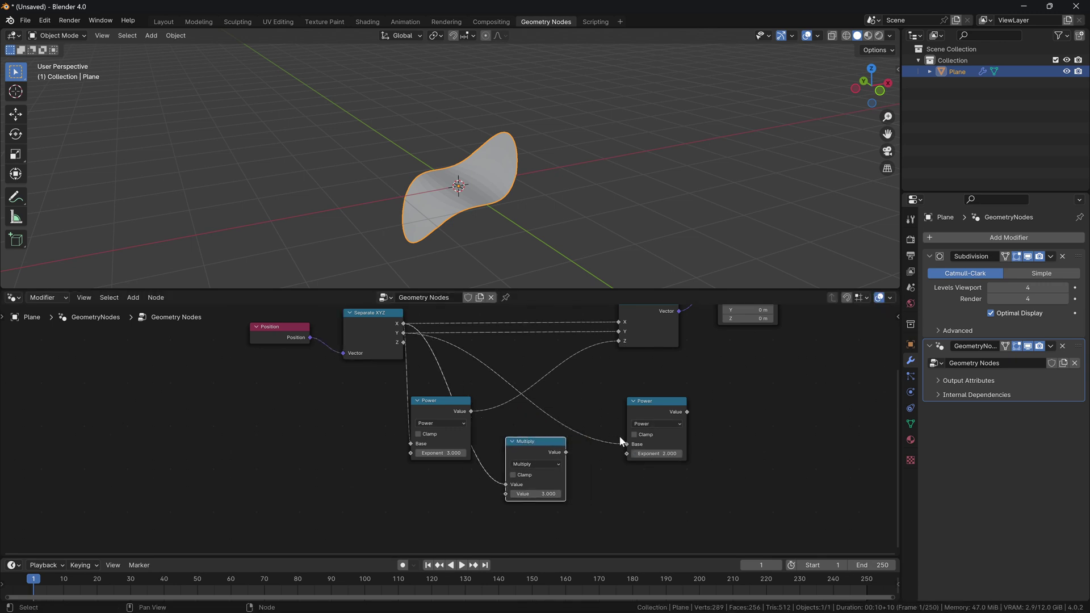
Move the exponent-2 Power node closer to the exponent-3 Power node and place the Multiply node directly beneath it.
left_click_drag(631, 435, 587, 421)
left_click_drag(546, 451, 592, 481)
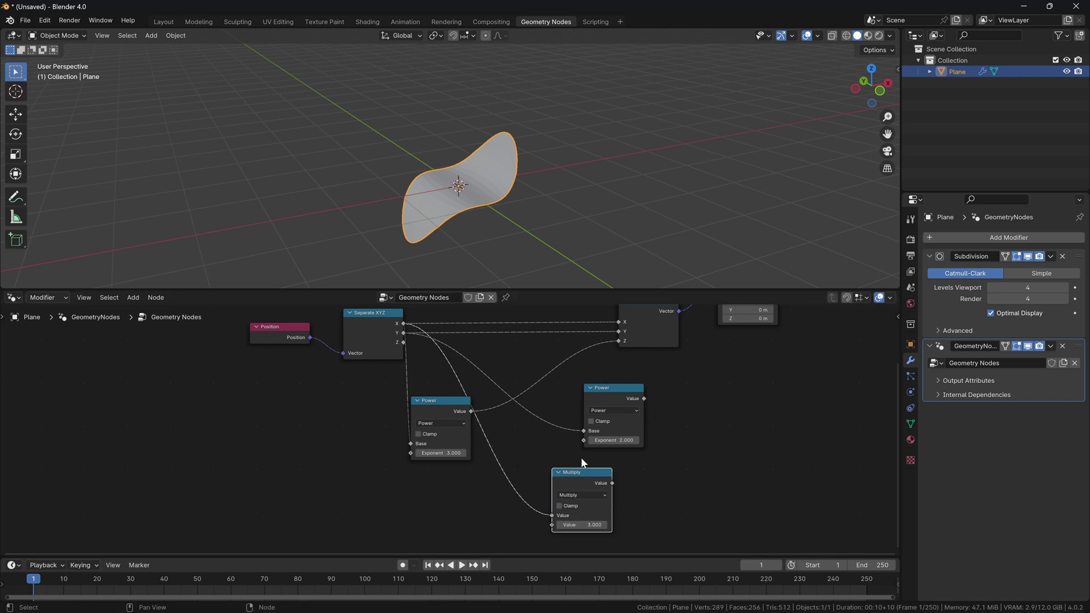
middle_click_drag(677, 419, 619, 406)
left_click_drag(526, 459, 551, 454)
left_click(647, 419)
Duplicate the Multiply node, place the copy beyond the exponent-2 Power node and link the Power and original Multiply outputs to its two values.
left_click(546, 457)
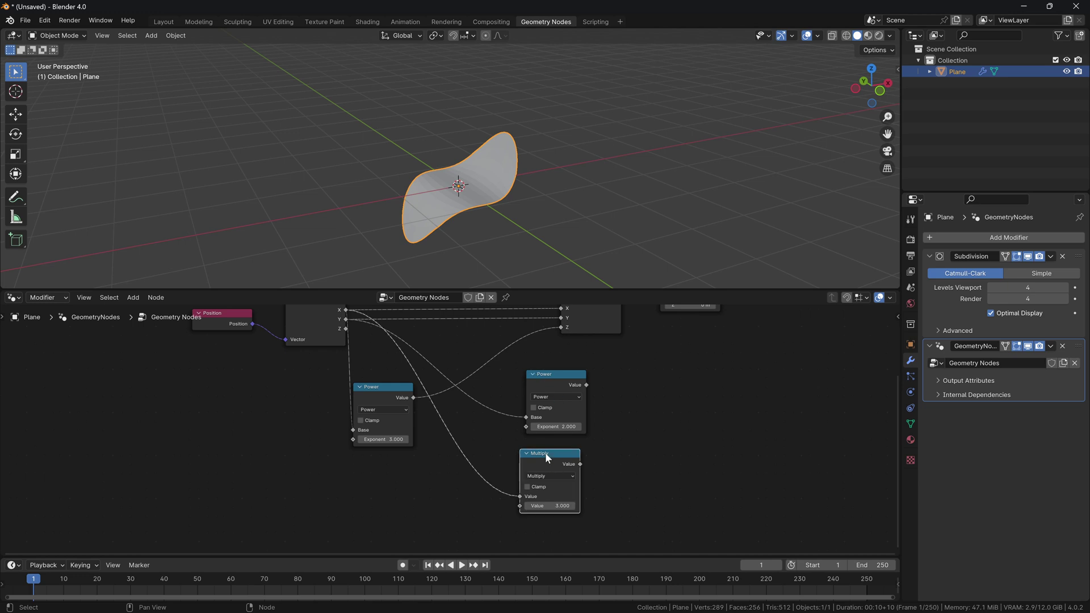
key("shift+d")
left_click(655, 400)
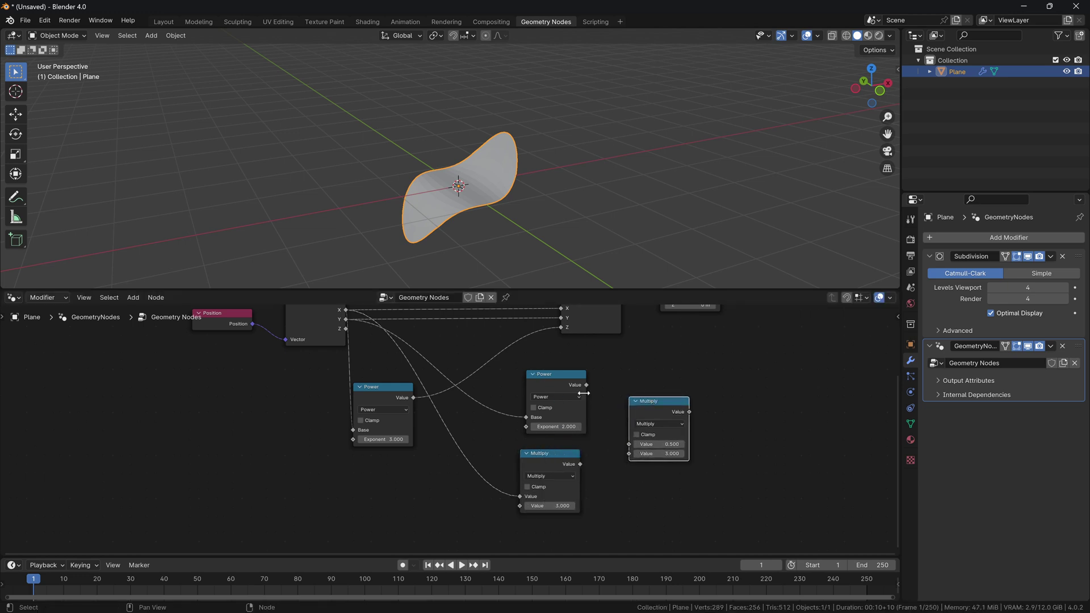
left_click_drag(586, 385, 629, 444)
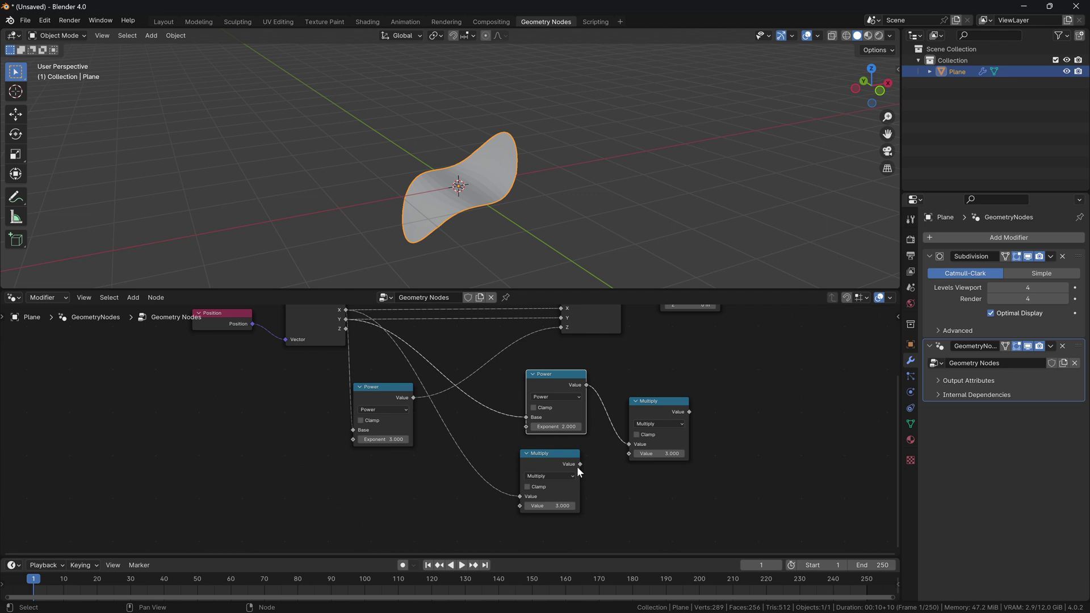
left_click_drag(580, 464, 629, 454)
left_click_drag(658, 405, 644, 381)
middle_click_drag(755, 382, 665, 384)
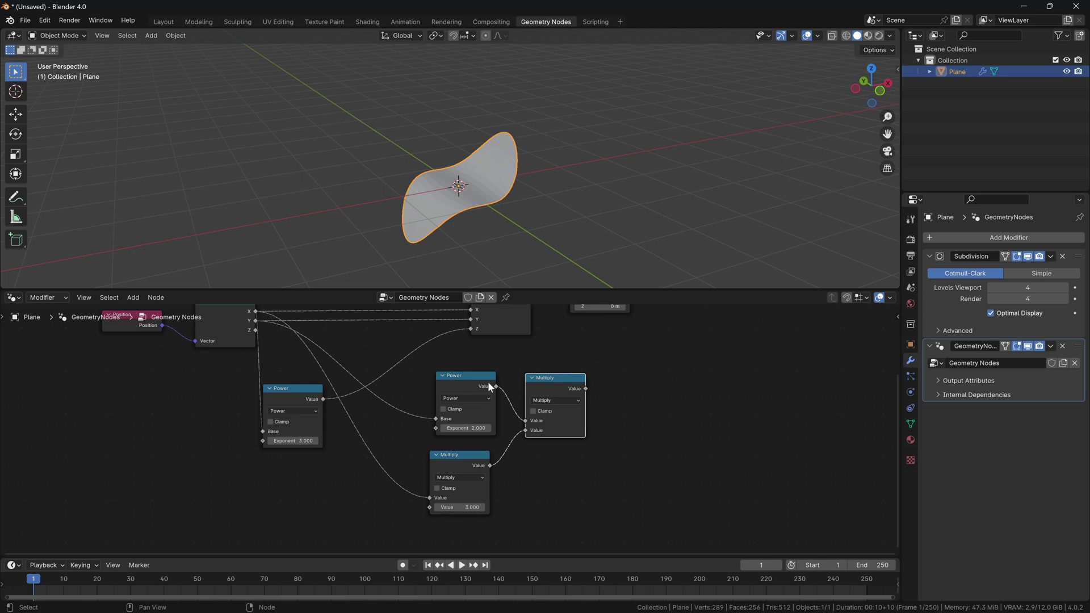
Align the exponent-2 Power and first Multiply nodes, shift both well down the node tree and lower the second Multiply node.
left_click_drag(475, 375, 469, 375)
left_click_drag(458, 458, 456, 457)
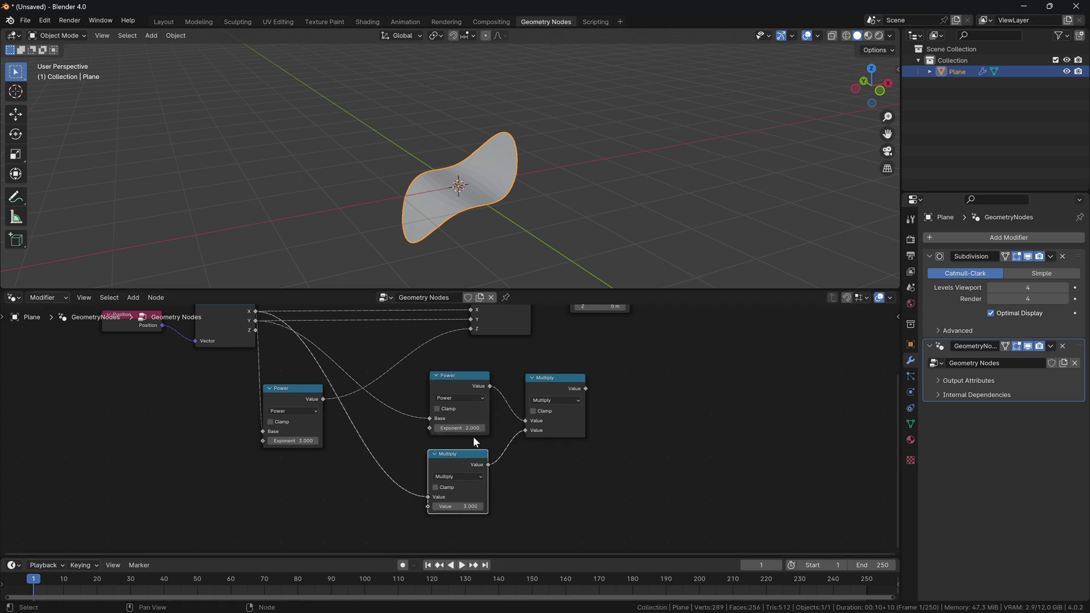
left_click_drag(654, 420, 548, 377)
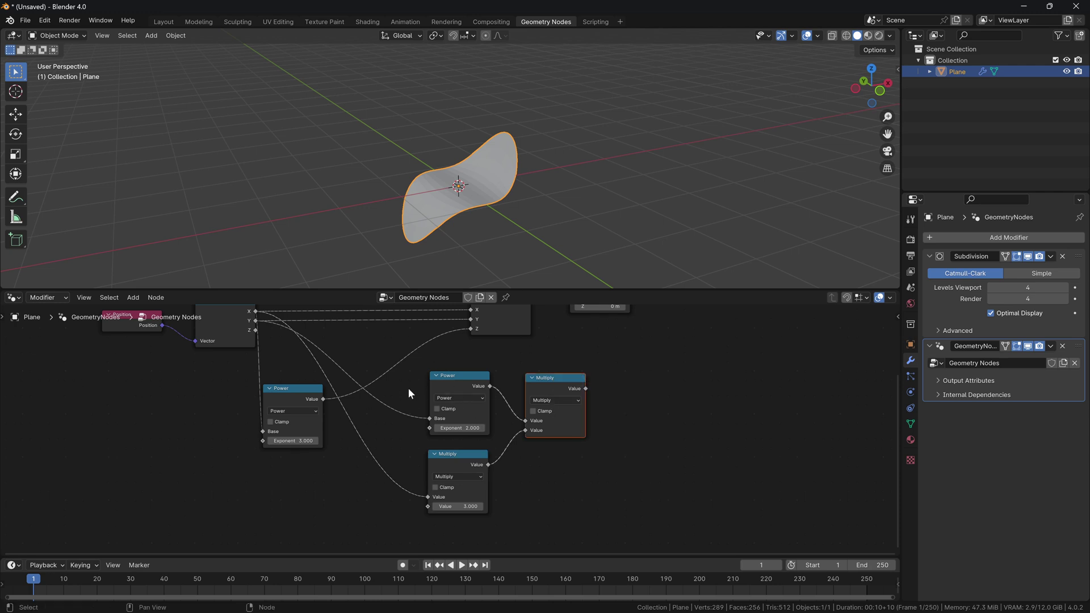
left_click_drag(408, 368, 502, 463)
middle_click_drag(570, 469, 608, 383)
left_click_drag(493, 396, 496, 546)
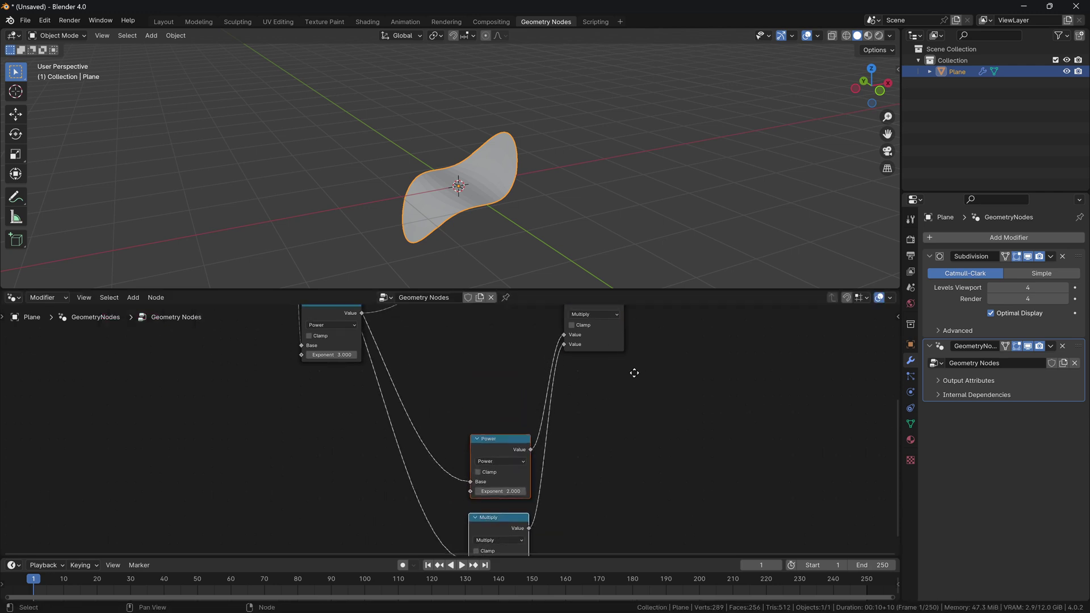
middle_click_drag(635, 373, 619, 457)
left_click_drag(577, 375, 554, 414)
Move the exponent-3 Power node beneath the links to Combine XYZ and shift the second Multiply node slightly lower.
left_click(313, 392)
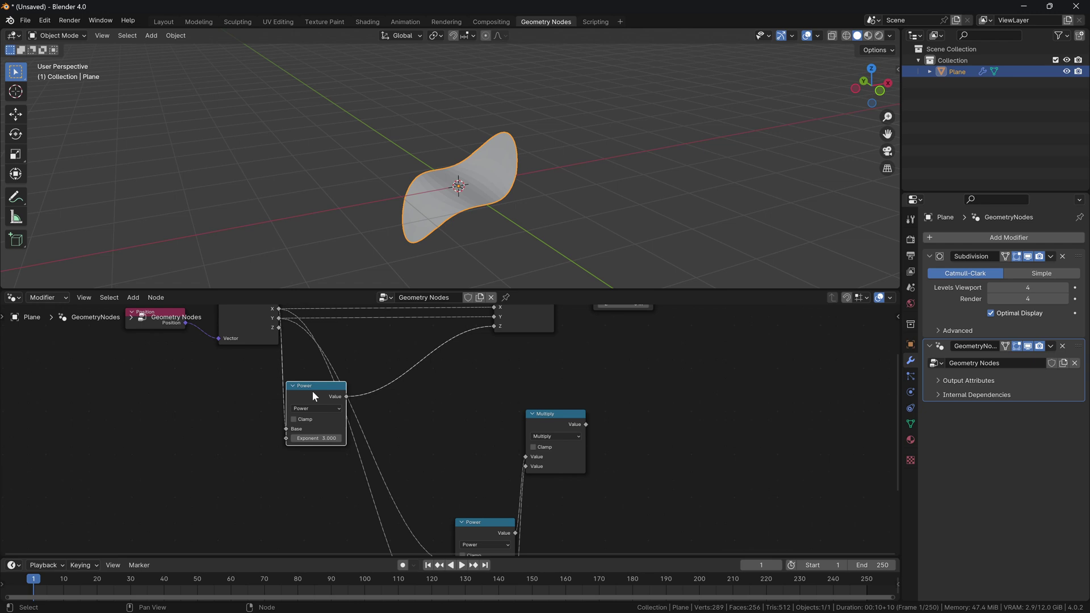
left_click_drag(313, 396, 417, 372)
middle_click_drag(284, 319, 305, 333)
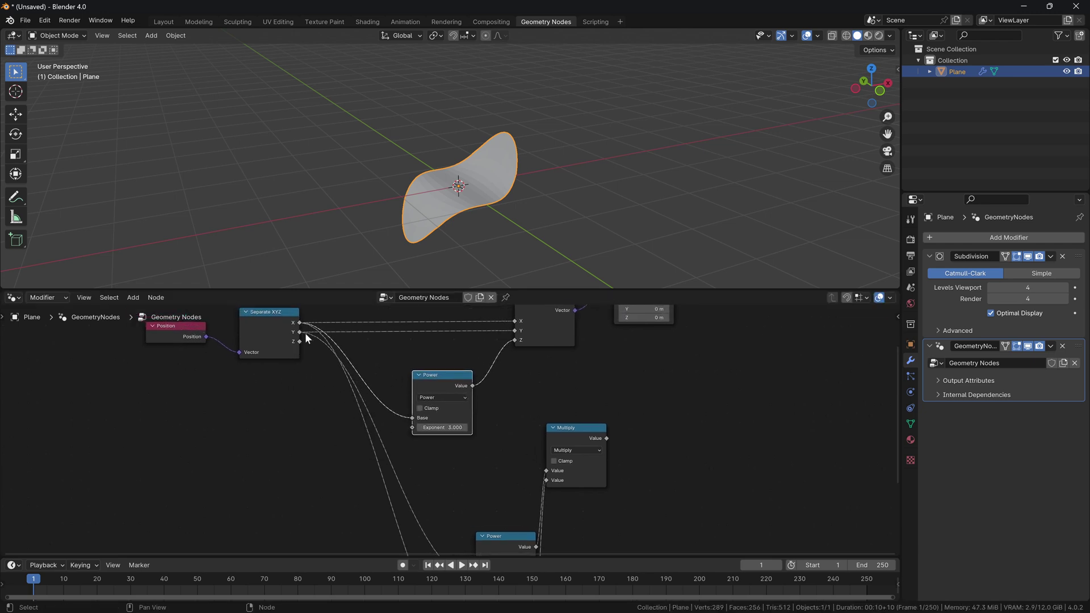
left_click_drag(582, 430, 554, 452)
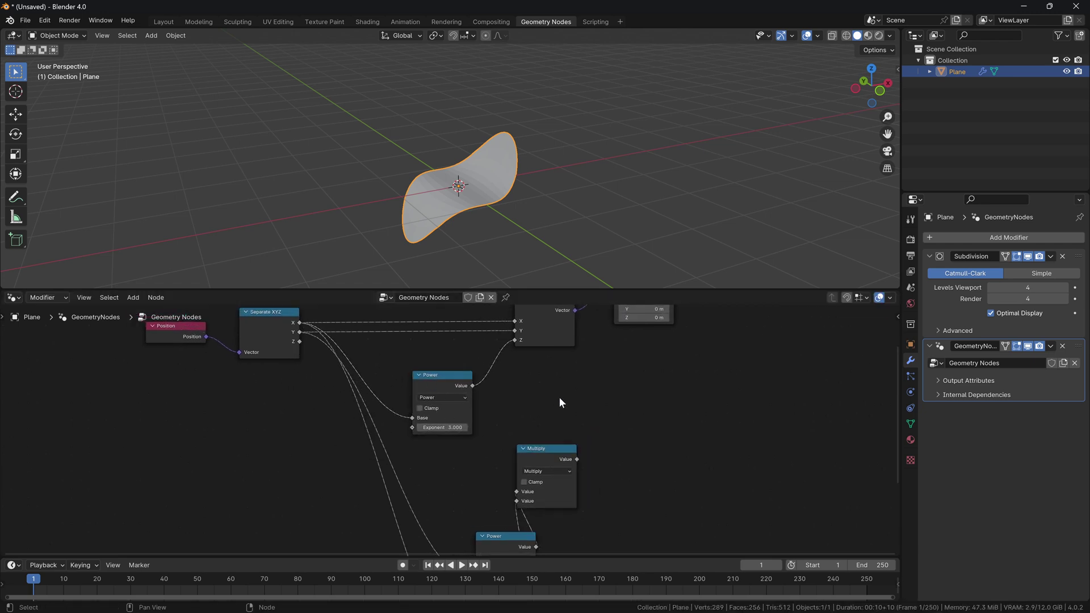
Add a Math node beyond the second Multiply node and set its operation to Subtract.
key("shift+a")
left_click(542, 394)
type("math")
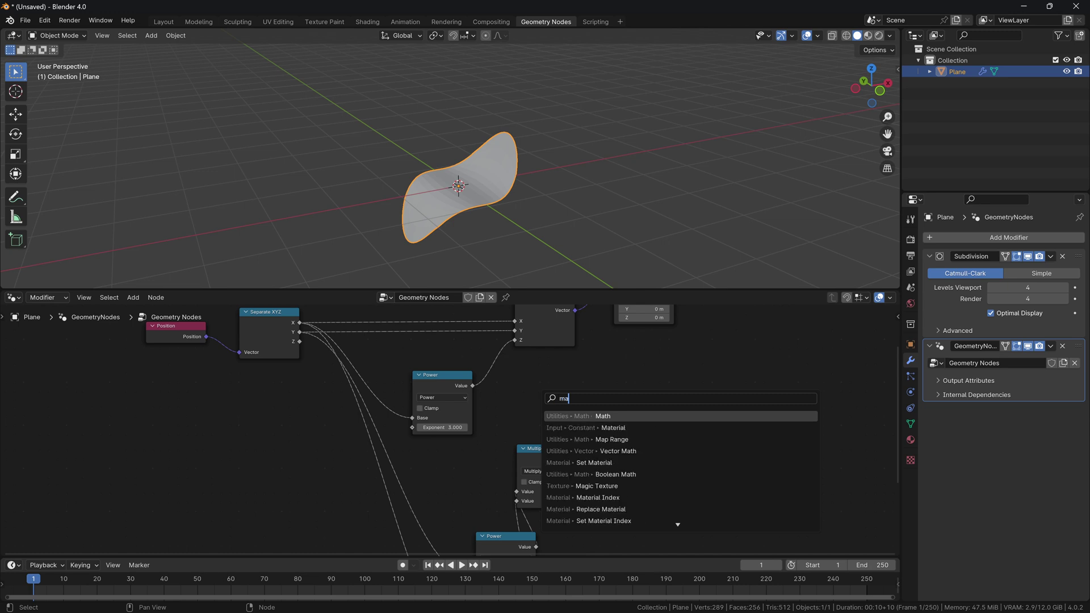
key("Return")
left_click(597, 401)
left_click(676, 427)
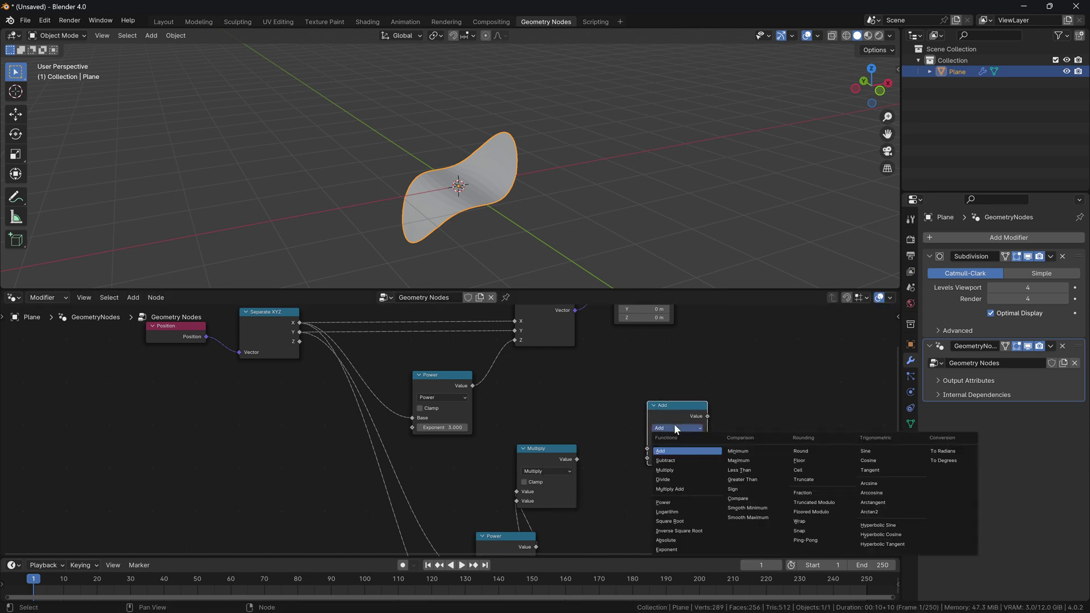
left_click(677, 460)
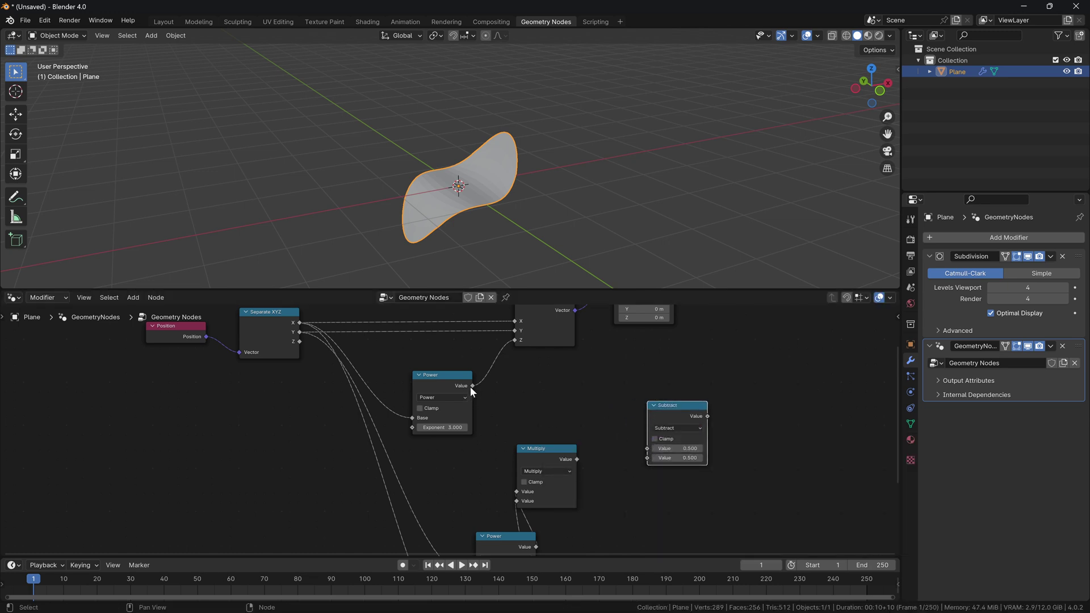
Link the exponent-3 Power and second Multiply outputs to Subtract's first and second values, and Subtract's output to Combine XYZ's Z.
left_click_drag(267, 341, 263, 353)
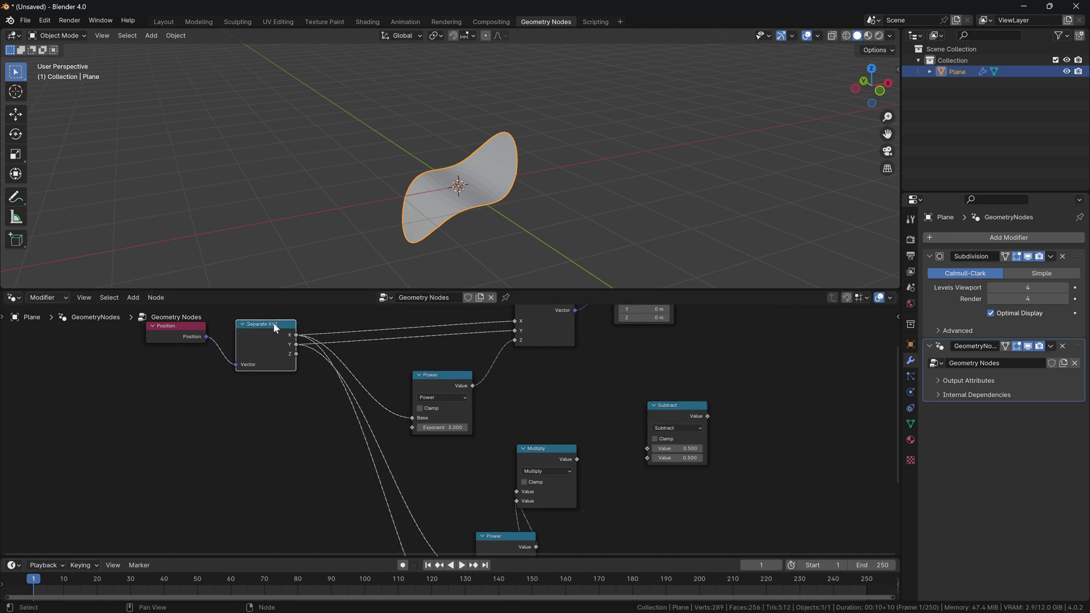
left_click_drag(471, 385, 646, 454)
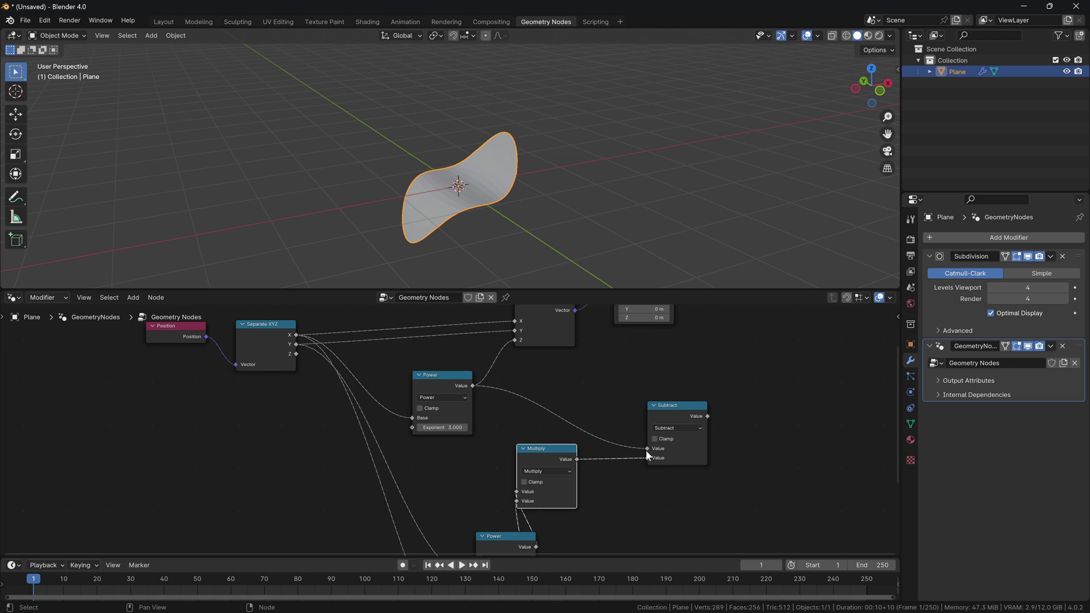
left_click_drag(680, 406, 515, 341)
middle_click_drag(557, 267, 495, 233)
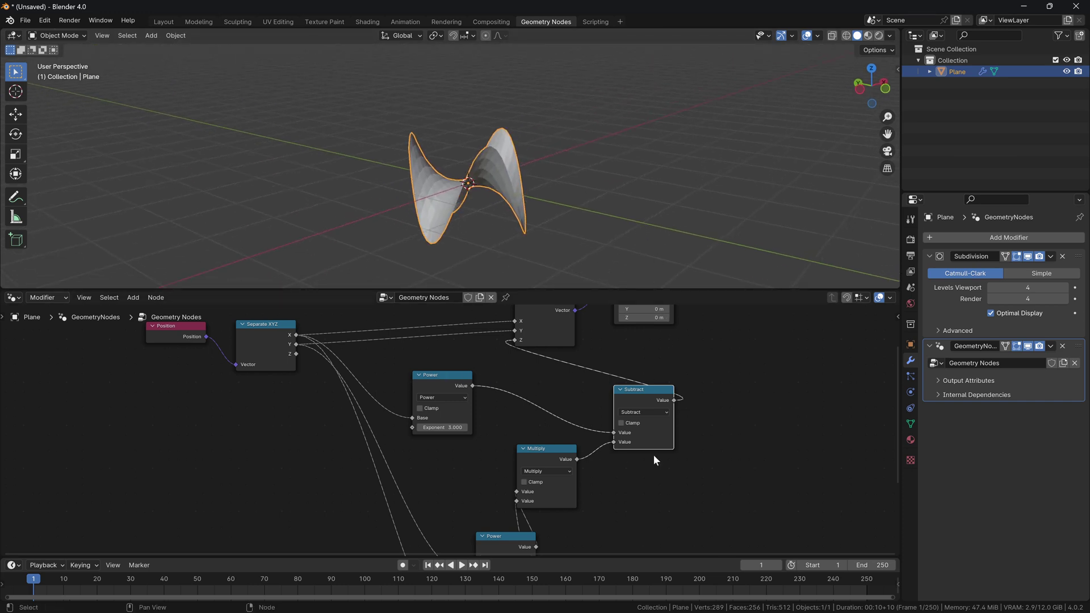
Stack the exponent-2 Power and first Multiply nodes beside the second Multiply node and set the first Multiply's second value to 1.
middle_click_drag(655, 456, 671, 393)
left_click_drag(527, 473, 479, 416)
middle_click_drag(500, 490, 514, 439)
left_click_drag(535, 501, 487, 441)
middle_click_drag(649, 436, 661, 455)
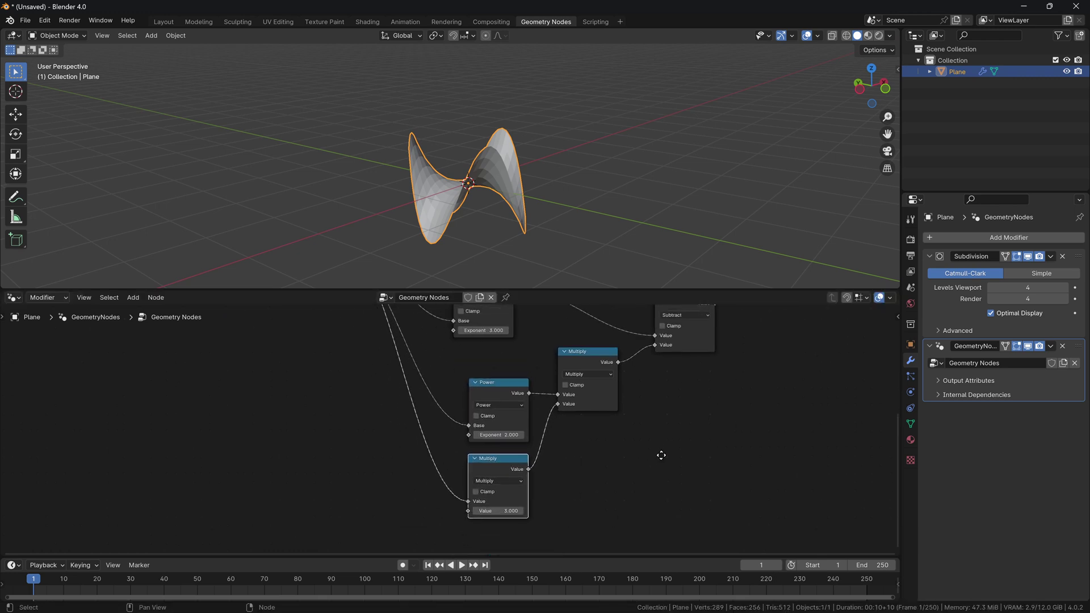
mouse_move(505, 510)
left_mouse_down("shift")
mouse_move(415, 510)
mouse_move(508, 510)
mouse_move(446, 510)
mouse_move(484, 510)
mouse_move(472, 510)
left_mouse_up("shift")
middle_click_drag(491, 111, 649, 213)
Add a Wireframe modifier to the plane.
left_click(1008, 238)
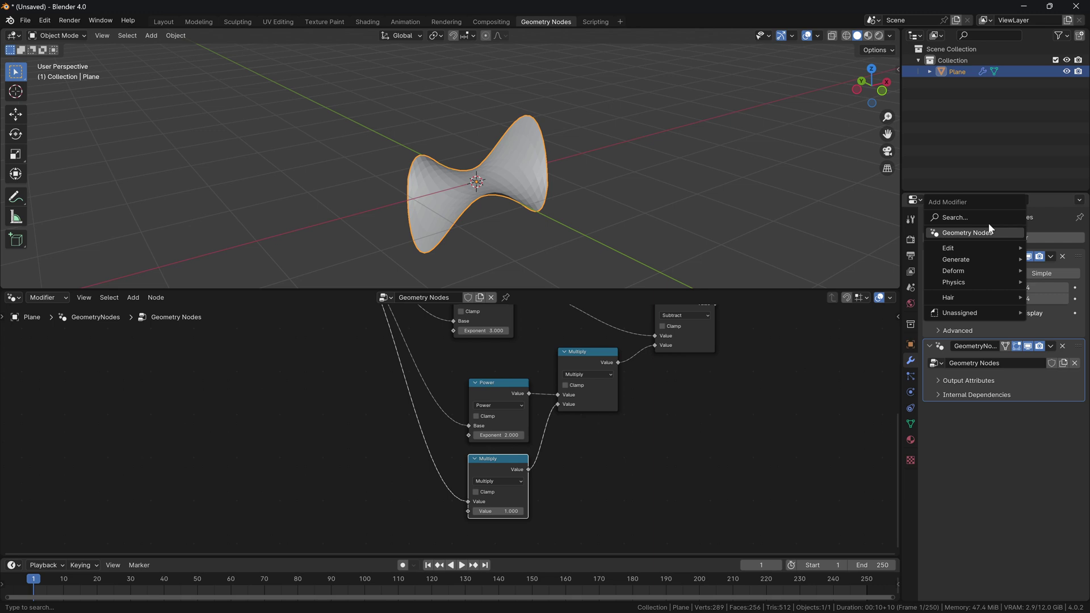
left_click(972, 218)
type("wire")
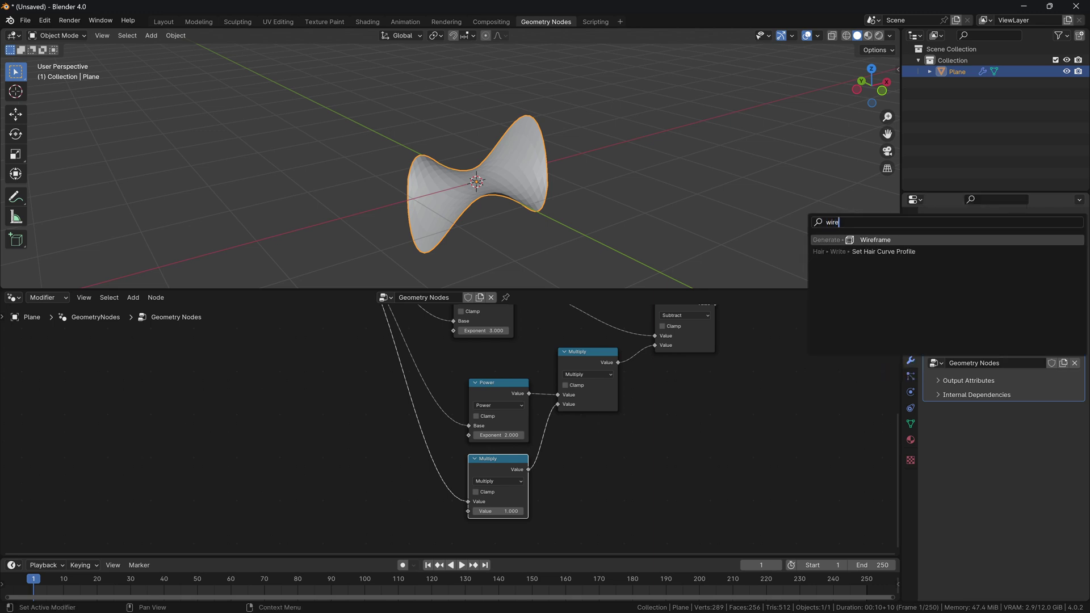
key("Return")
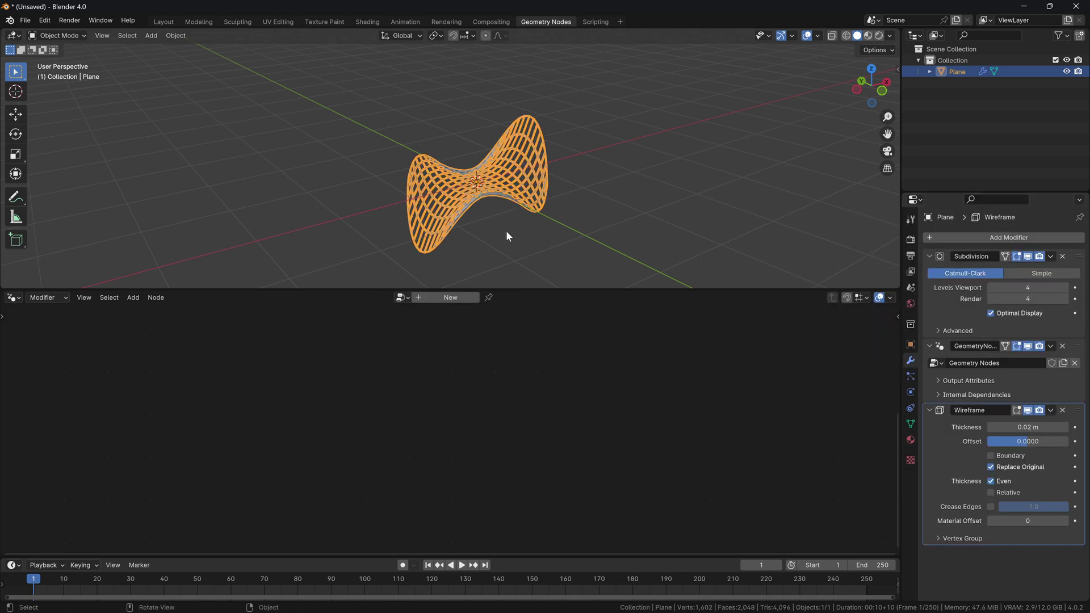
Create a new material for the plane with white emission at strength 5.
left_click(910, 440)
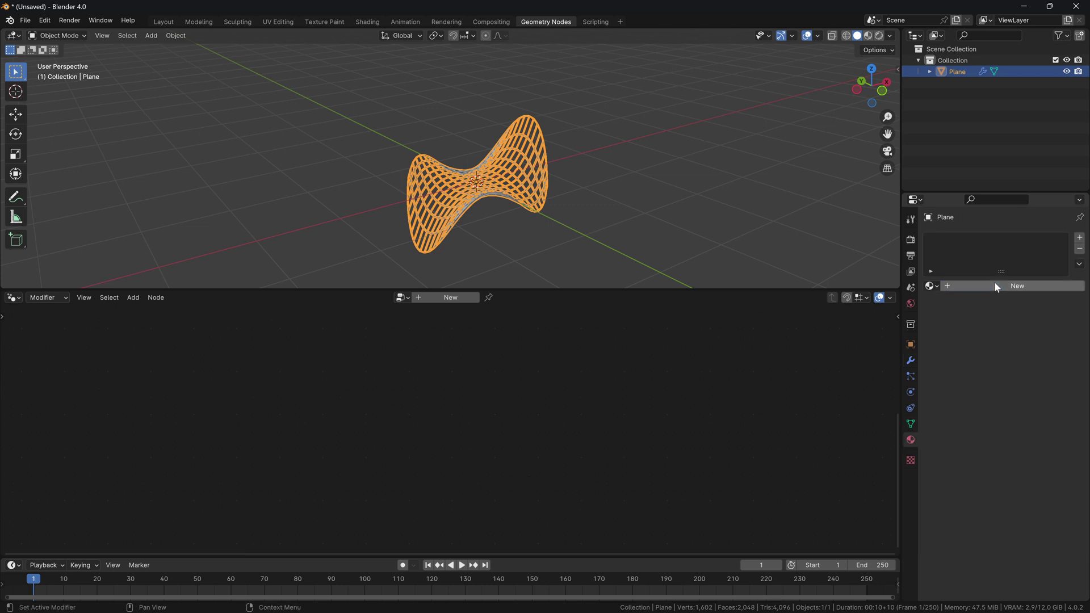
left_click(1016, 285)
scroll(973, 335, "down", 5)
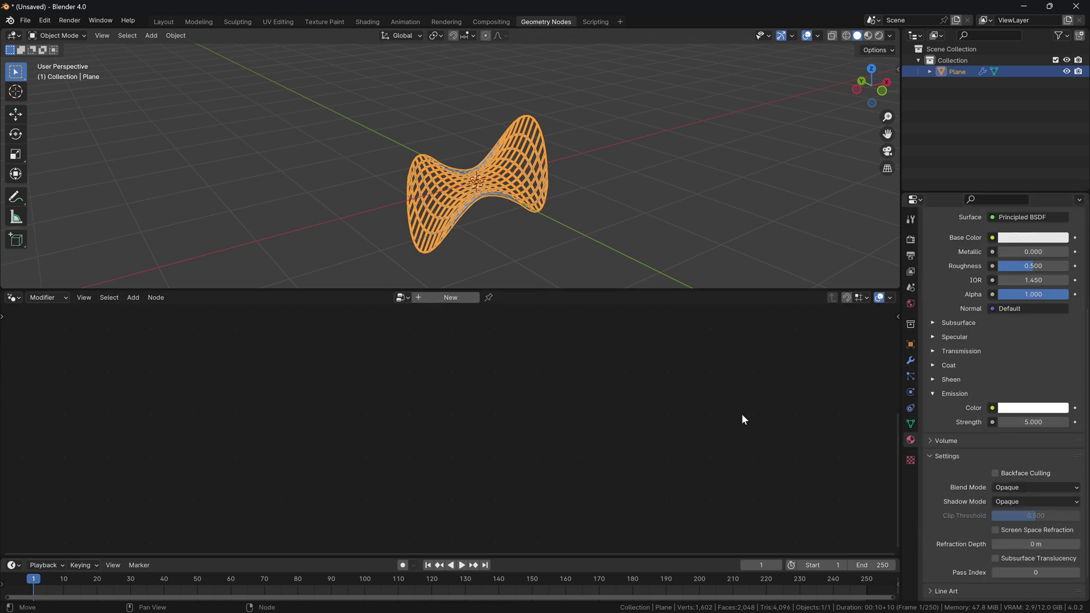
Deselect the plane, switch the viewport to Rendered shading and hide the viewport gizmos.
left_click(601, 149)
key("z")
left_click(602, 87)
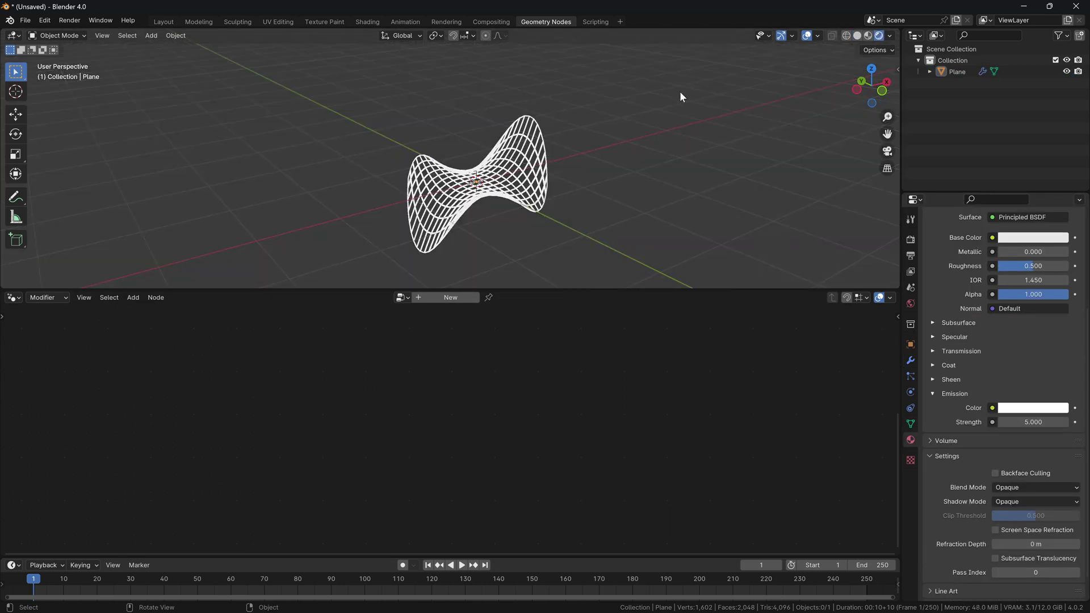
left_click(781, 35)
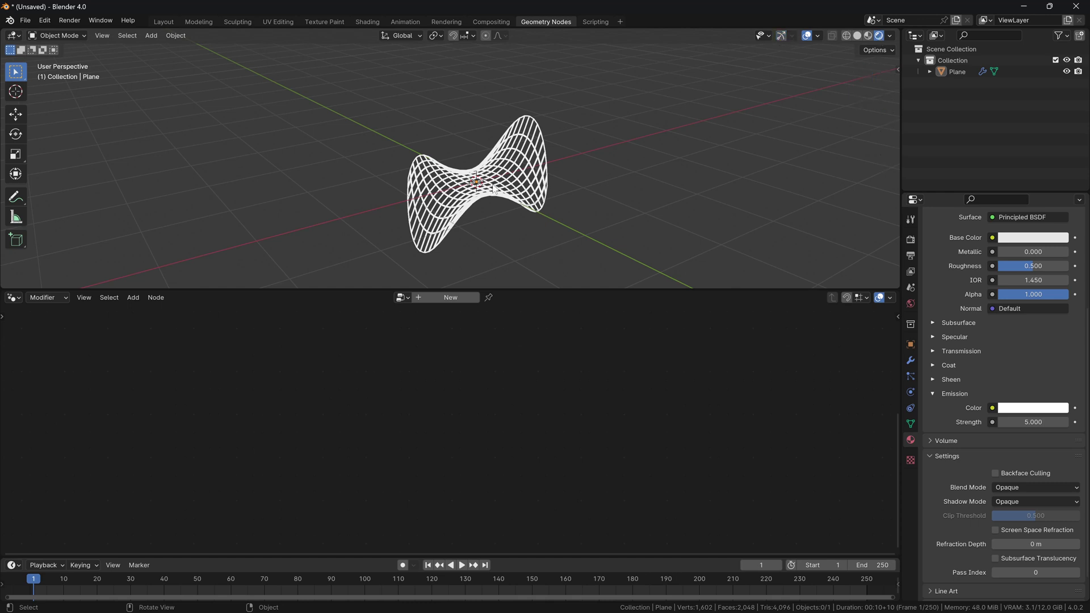
Set the plane's Subdivision levels to 5 for the viewport and 3 for render, and the Wireframe thickness to 0.0018 m.
left_click(494, 189)
scroll(1028, 305, "up", 6)
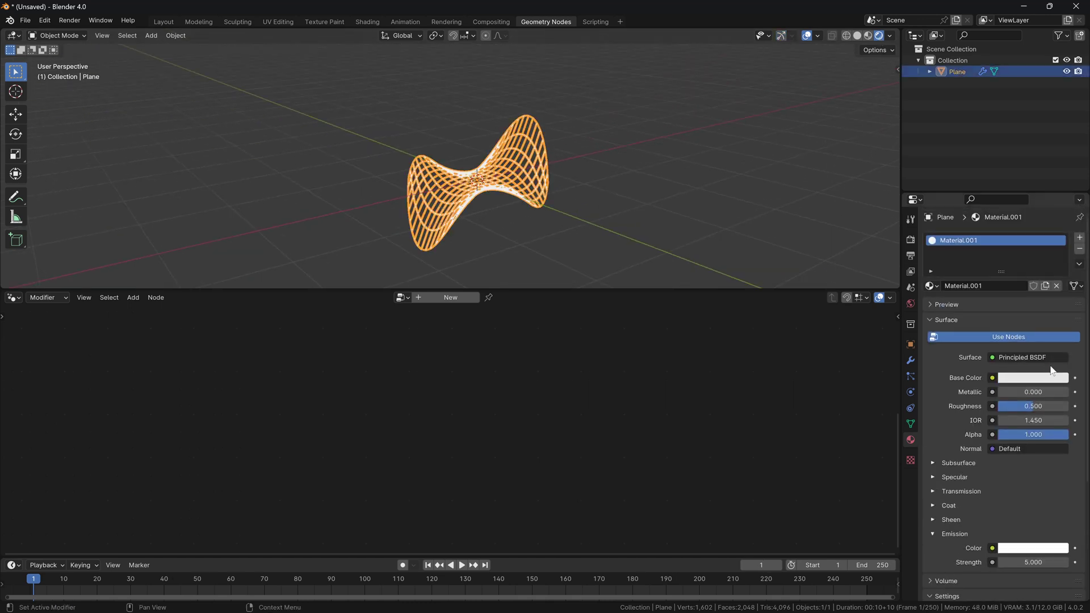
left_click(911, 360)
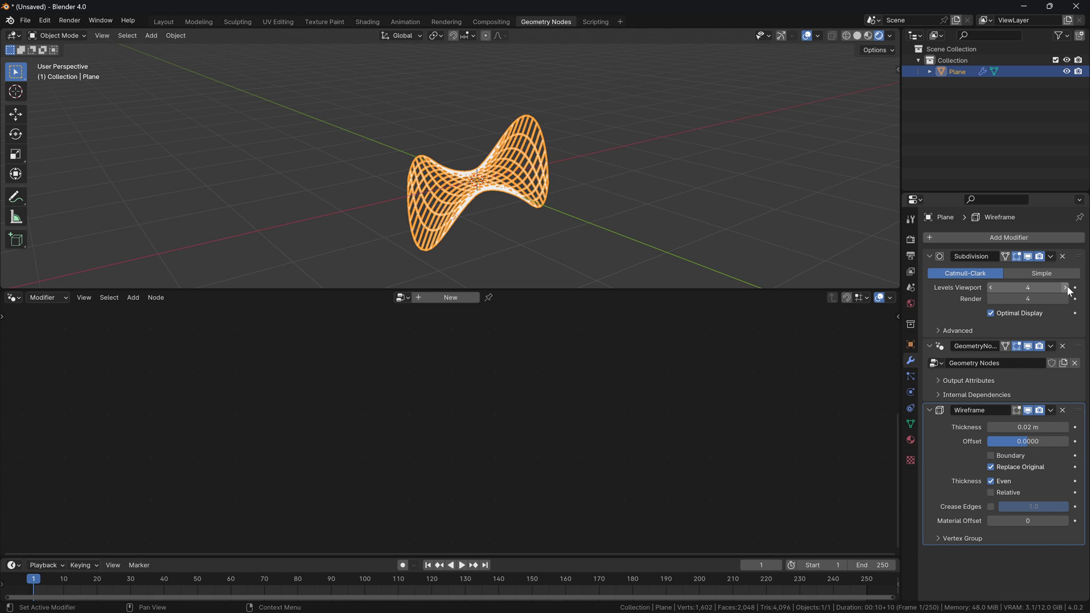
left_click(1066, 288)
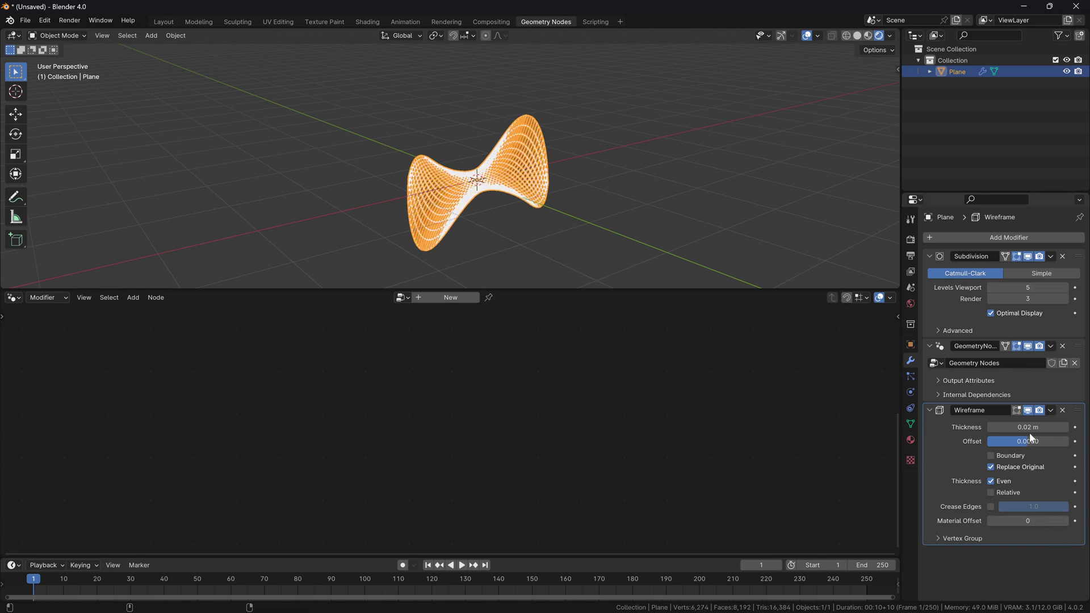
left_click_drag(1030, 433, 999, 433)
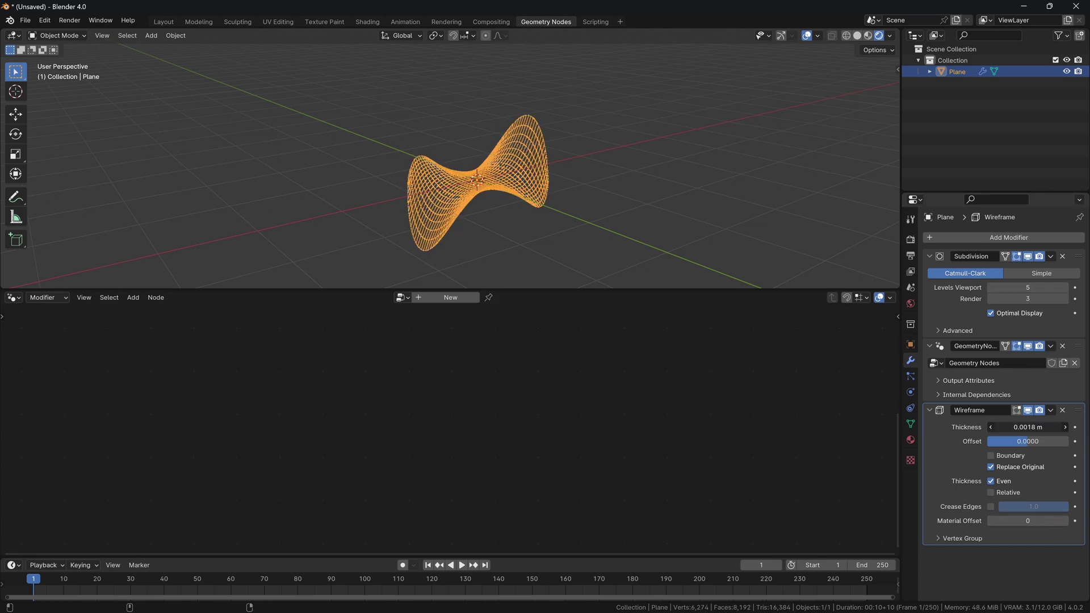
Deselect the wireframe surface, frame it larger in the viewport and hide the viewport overlays.
left_click(635, 244)
scroll(574, 232, "up", 2)
middle_click_drag(528, 226, 533, 204)
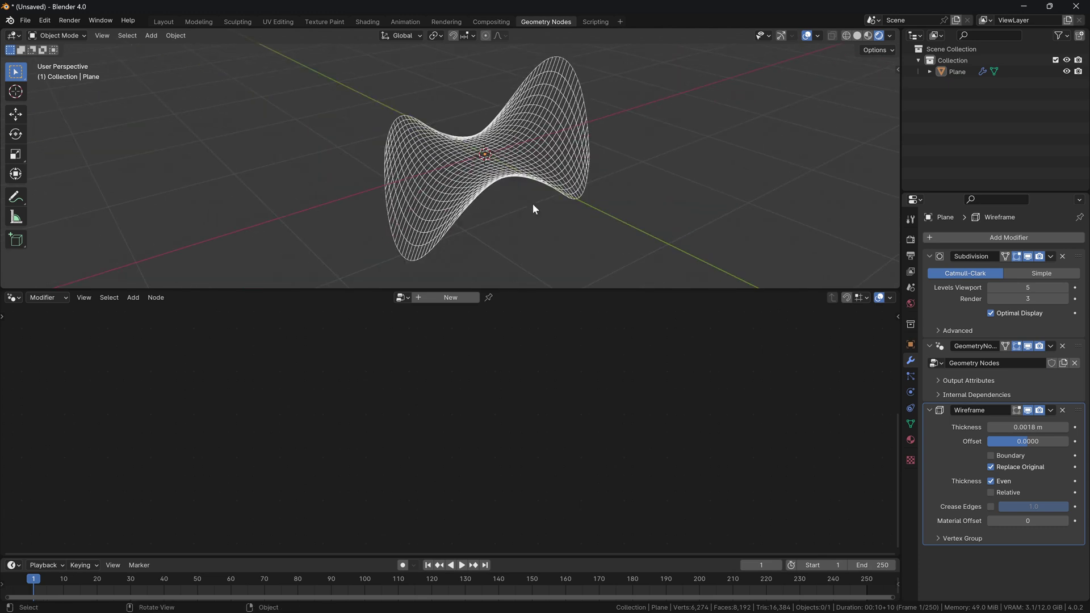
left_click(807, 40)
Select the plane again, bring back its Geometry Nodes tree and place the Subtract node beneath Combine XYZ.
left_click(472, 149)
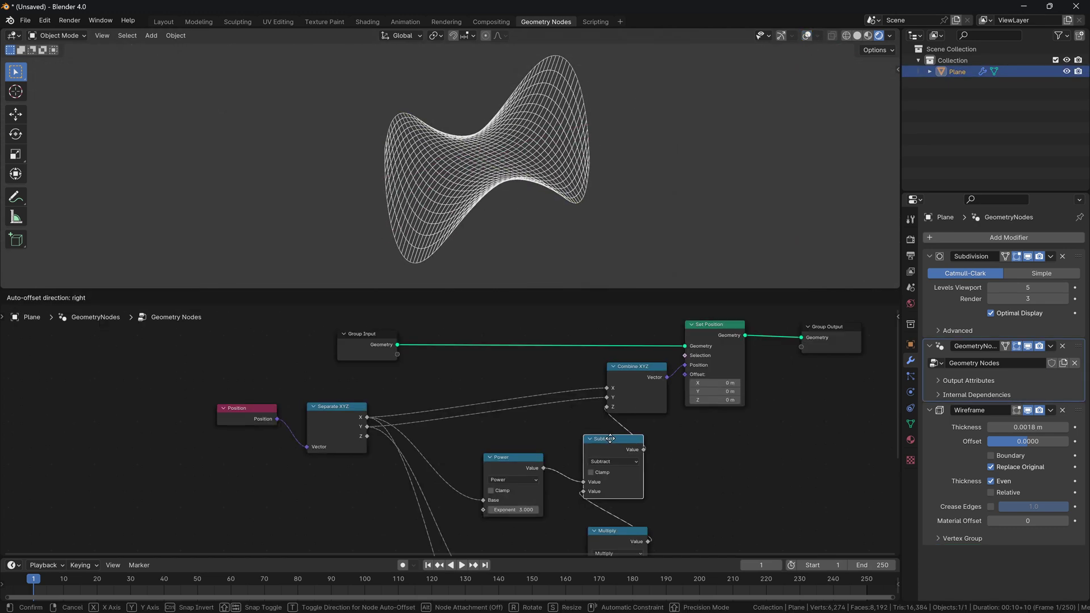
left_click(687, 452)
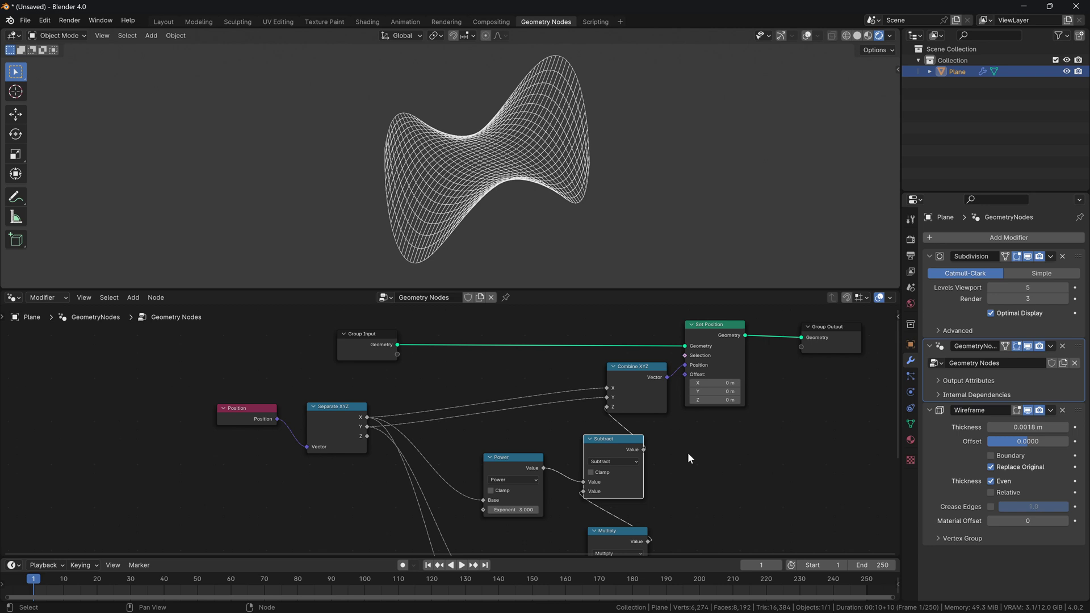
mouse_move(487, 163)
middle_mouse_down()
mouse_move(509, 166)
mouse_move(480, 168)
mouse_move(496, 176)
middle_mouse_up()
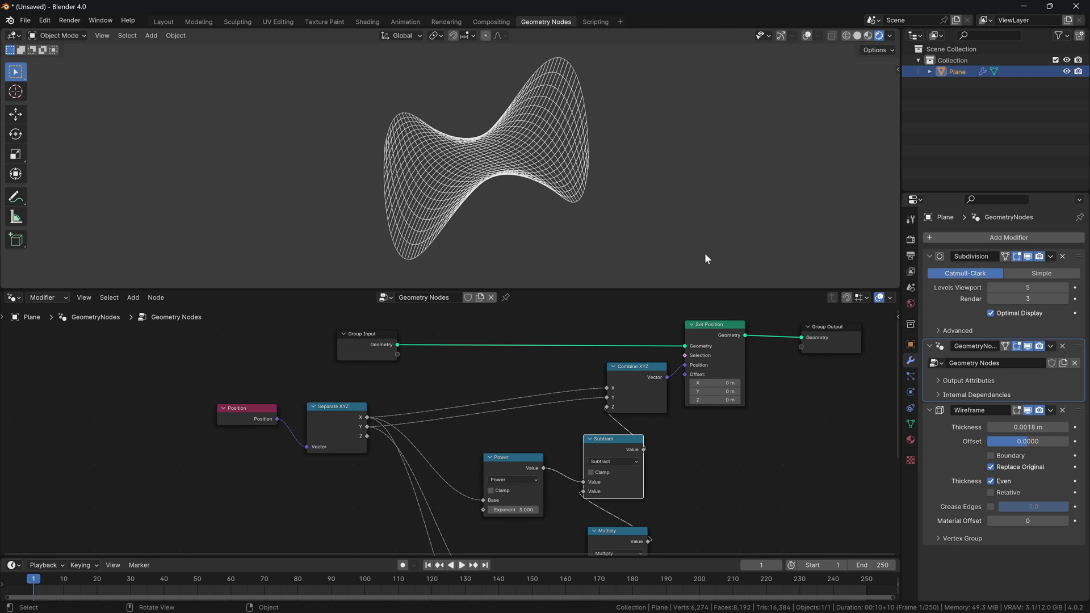
Review the node chain from the Math nodes up to Set Position and align the Group Output node with Set Position.
middle_click_drag(549, 420, 571, 537)
middle_click_drag(639, 493, 636, 455)
mouse_move(543, 514)
left_mouse_down("shift")
mouse_move(596, 513)
mouse_move(553, 513)
left_mouse_up("shift")
middle_click_drag(721, 329, 640, 554)
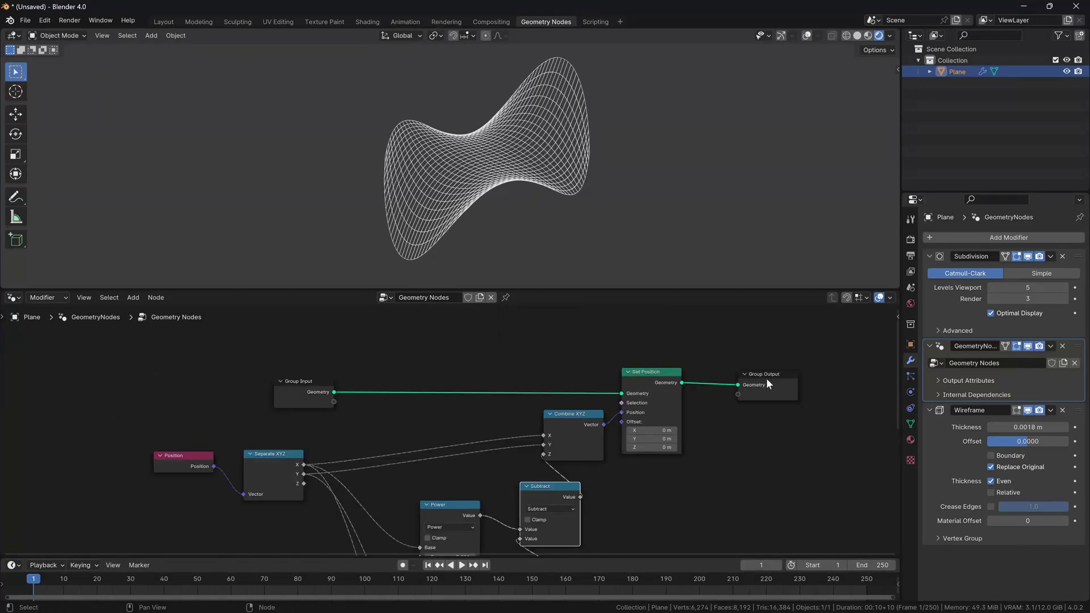
left_click_drag(768, 380, 767, 378)
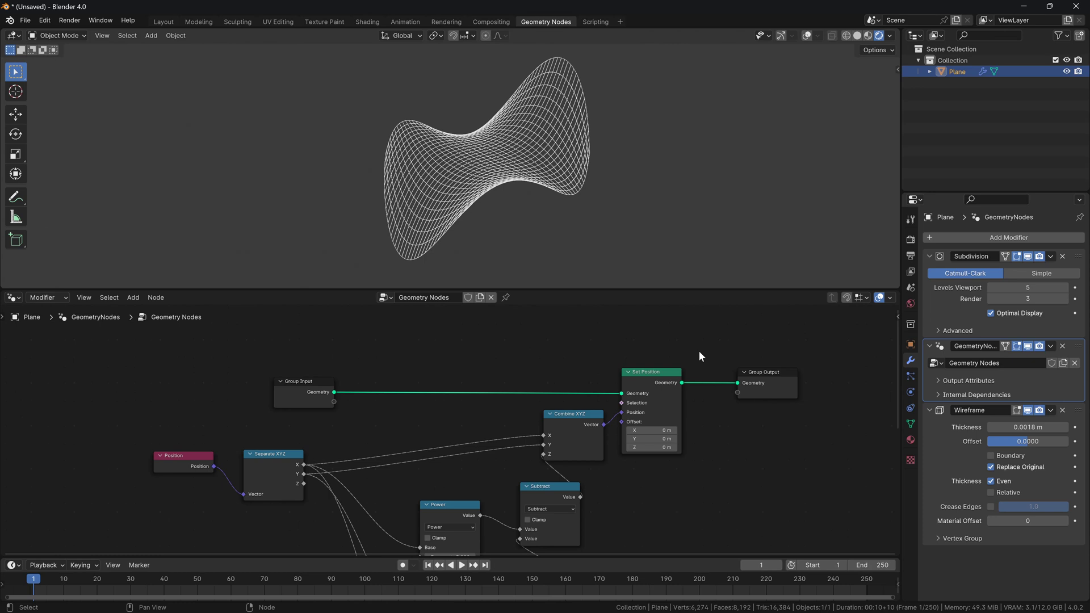